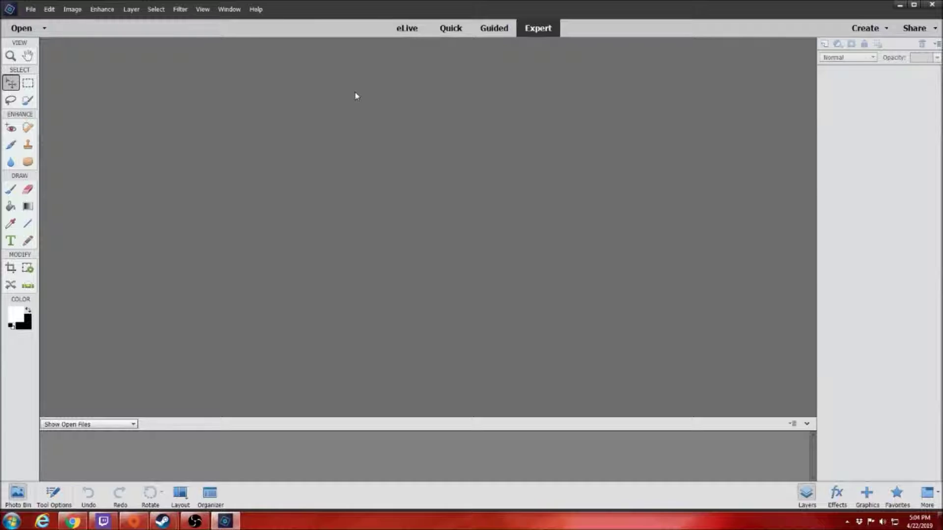
Create a new blank document from the U.S. Paper preset in Letter size at 300 pixels per inch
left_click(31, 9)
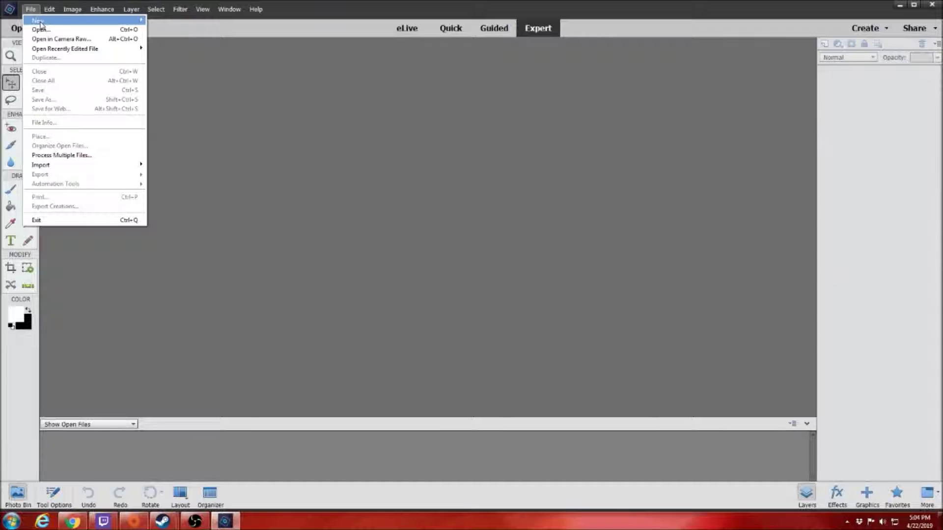
mouse_move(39, 20)
left_click(167, 20)
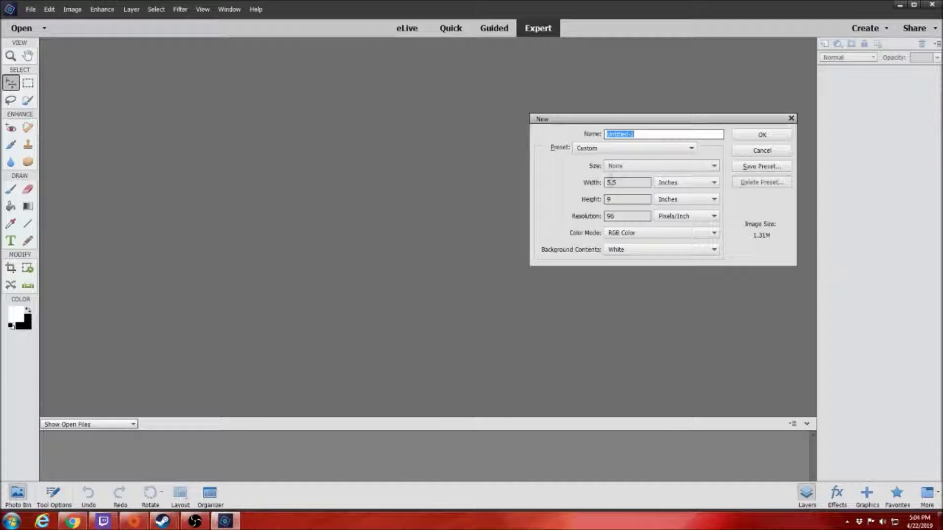
left_click_drag(712, 121, 399, 120)
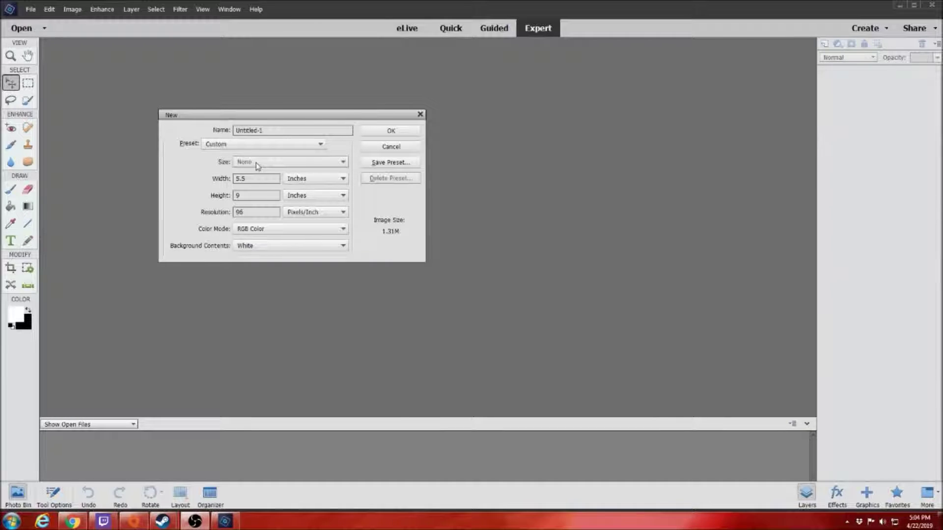
left_click(252, 145)
left_click(254, 148)
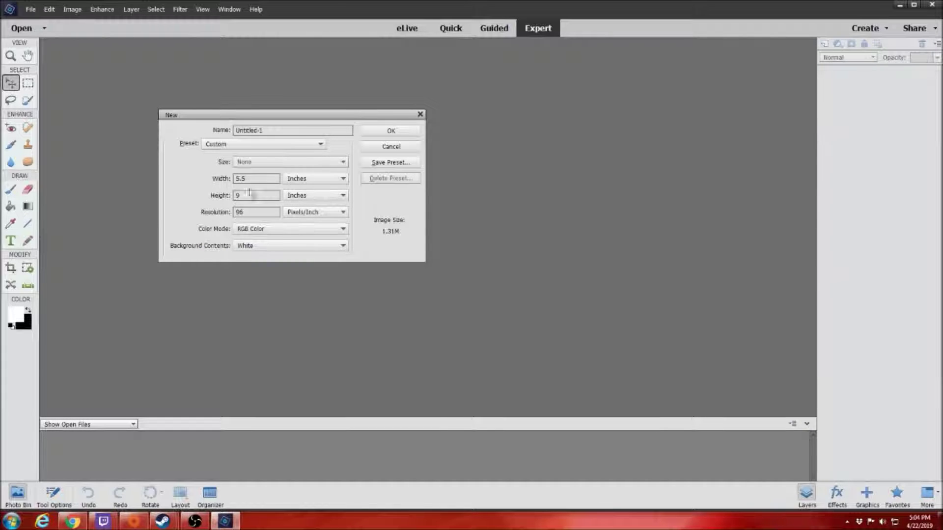
left_click(254, 146)
left_click(249, 176)
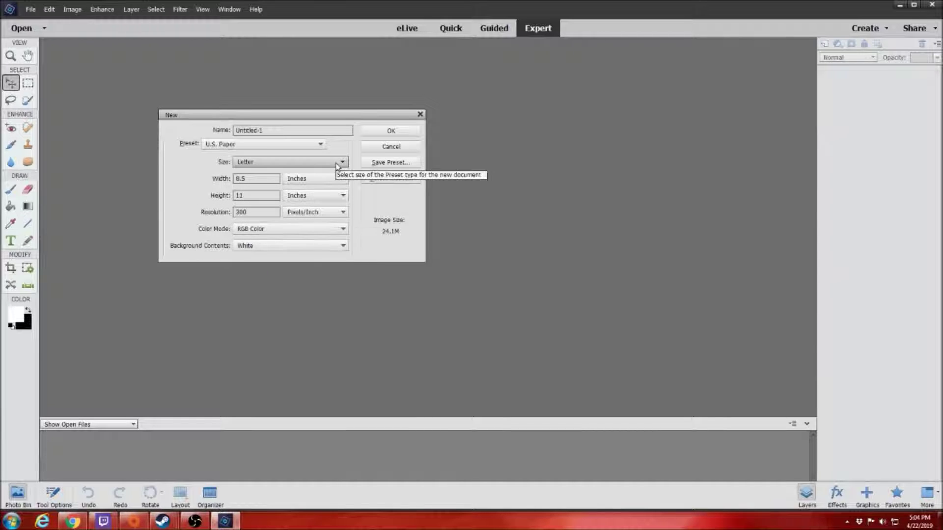
left_click(391, 130)
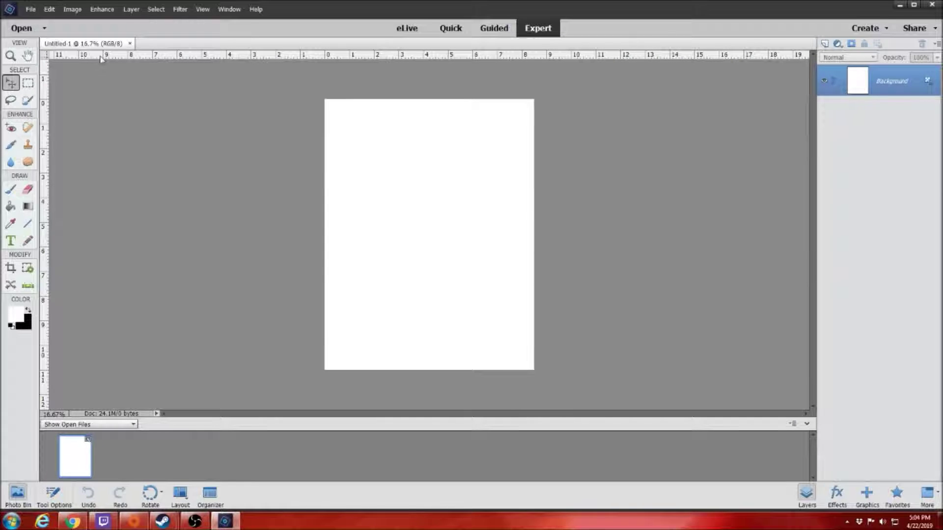
Activate the Move tool, open Untitled3.psd and select its Thursday: OFF text layer
left_click(10, 83)
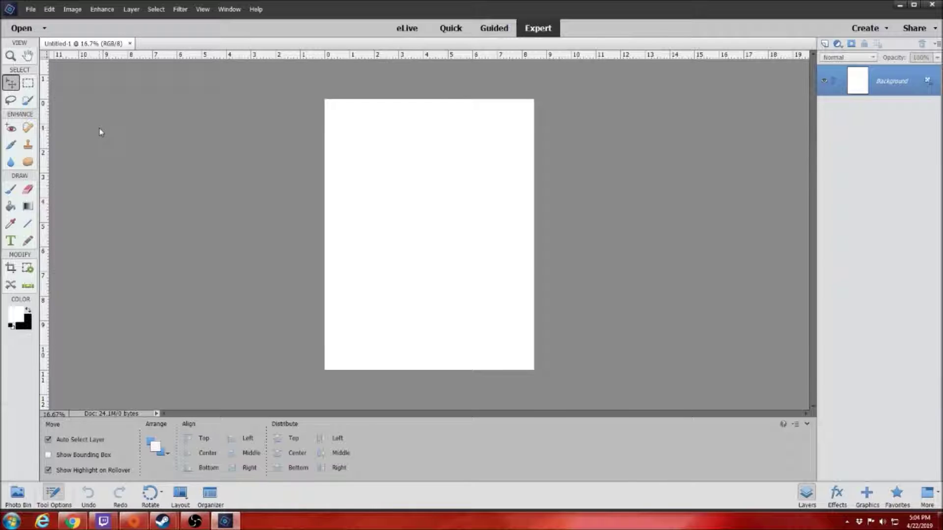
left_click(44, 28)
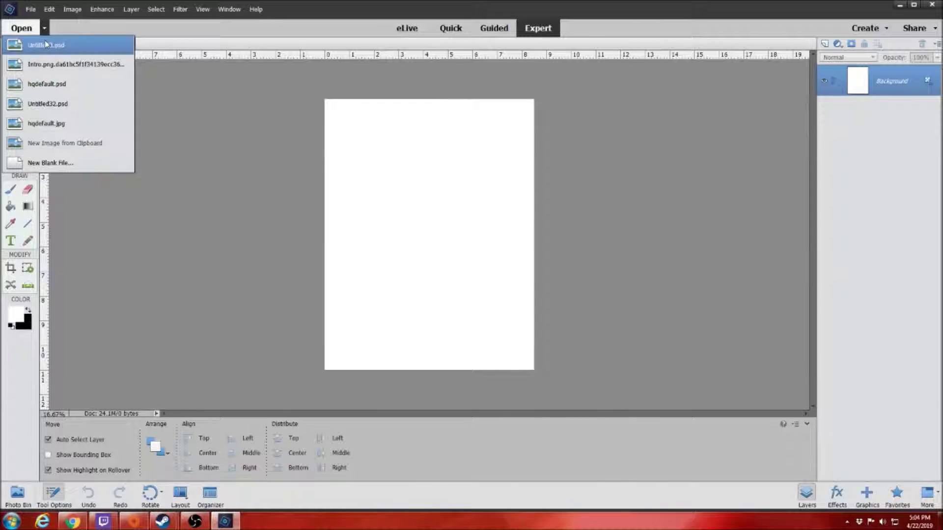
left_click(30, 9)
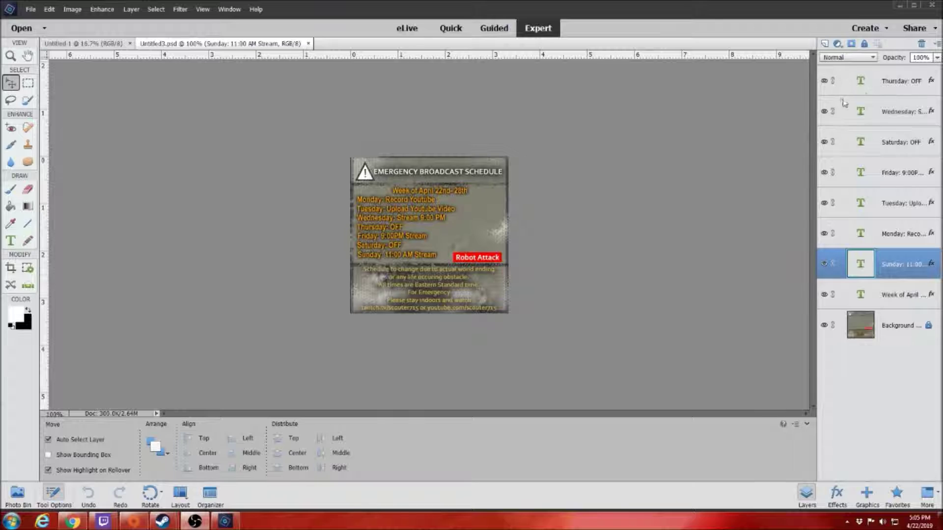
left_click(885, 79)
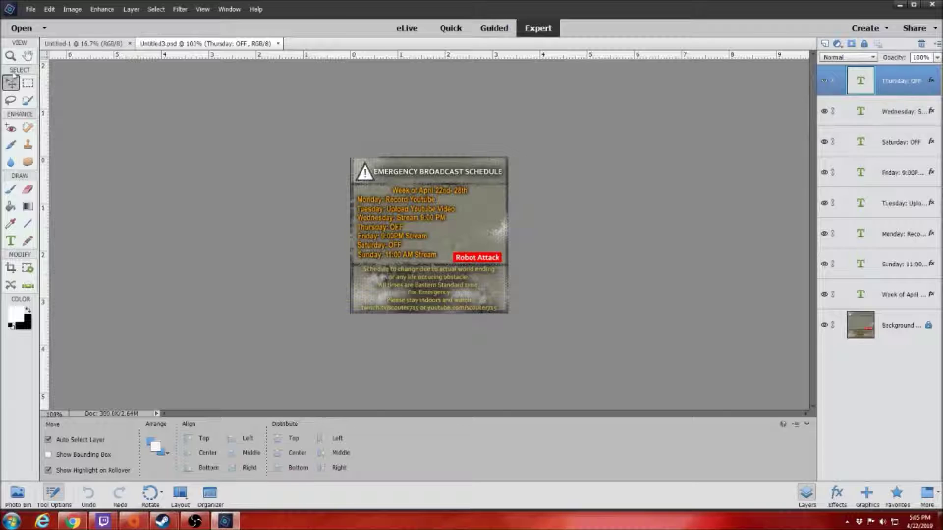
Switch between the blank document and the schedule image to compare them, ending on Untitled3.psd
left_click(96, 45)
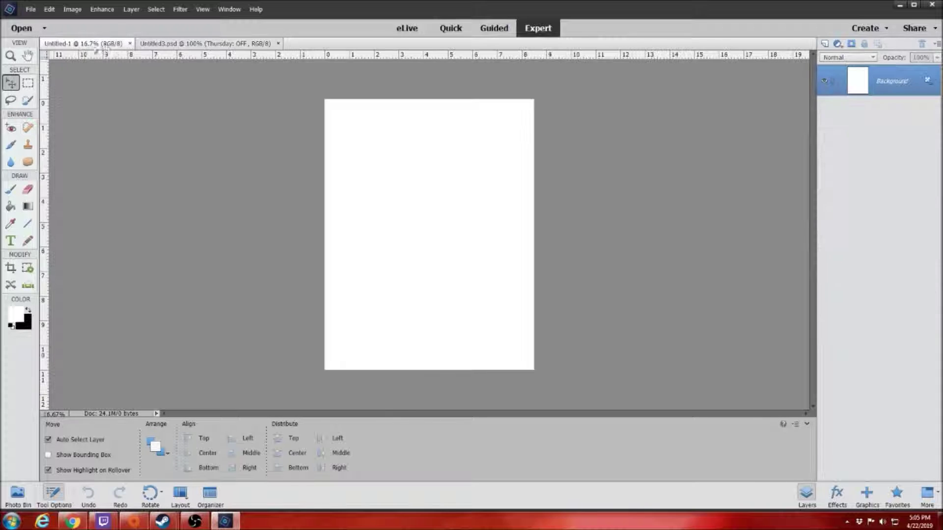
left_click(163, 43)
left_click(96, 43)
left_click(196, 43)
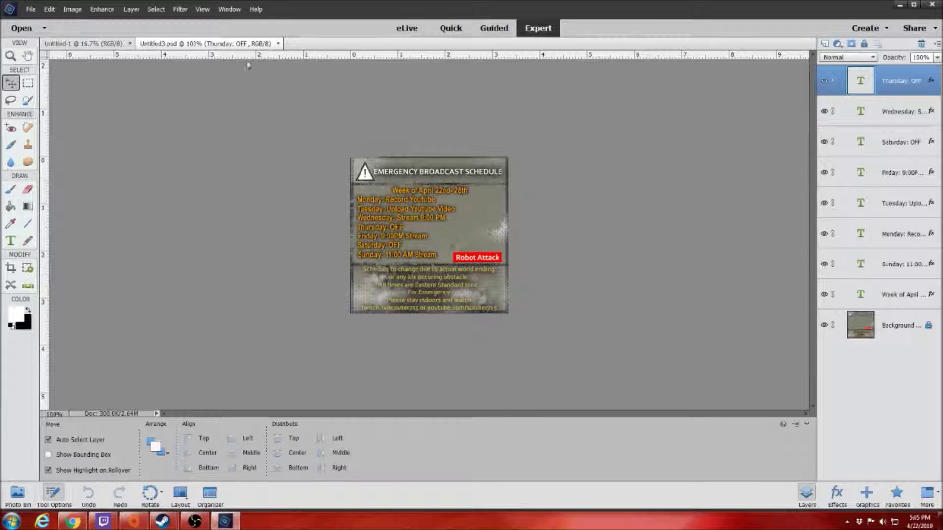
left_click(101, 47)
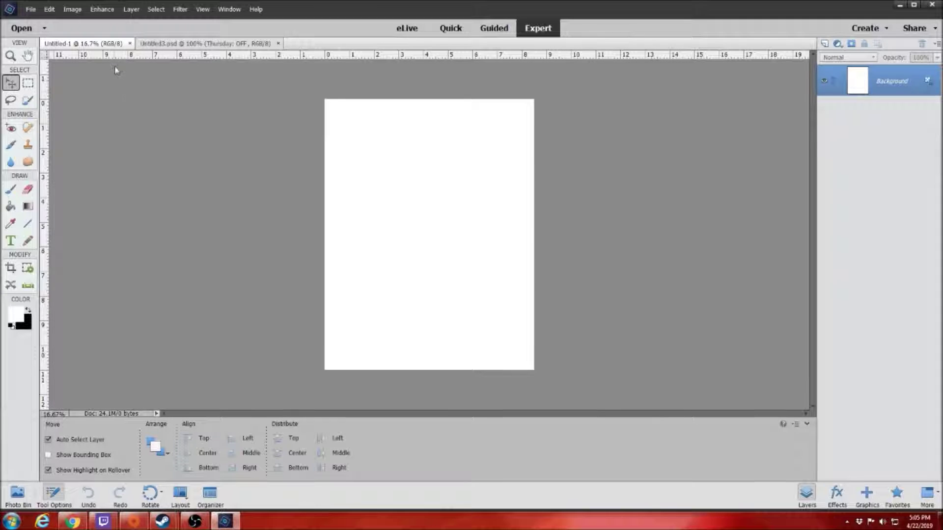
left_click(163, 45)
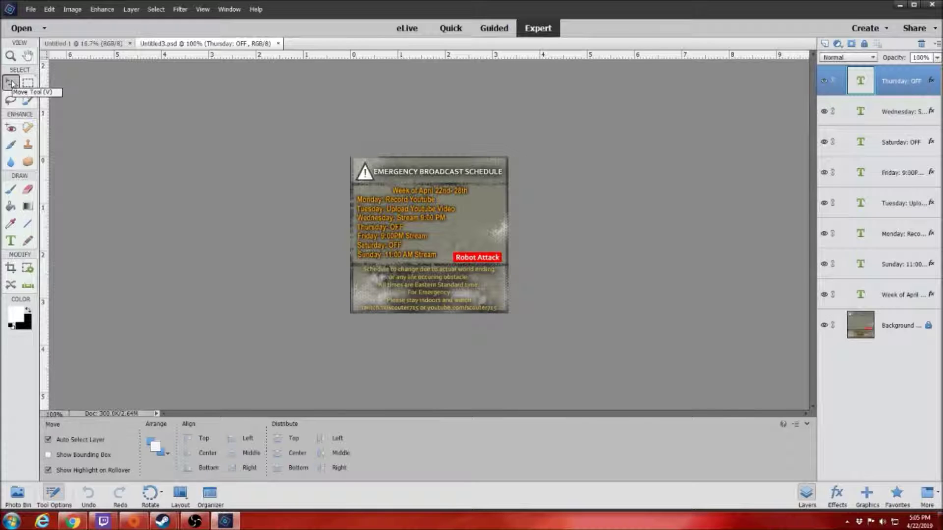
Nudge the Wednesday: Stream 9:00 PM text layer to the right, out of line with the other days
left_click(899, 112)
key("Left")
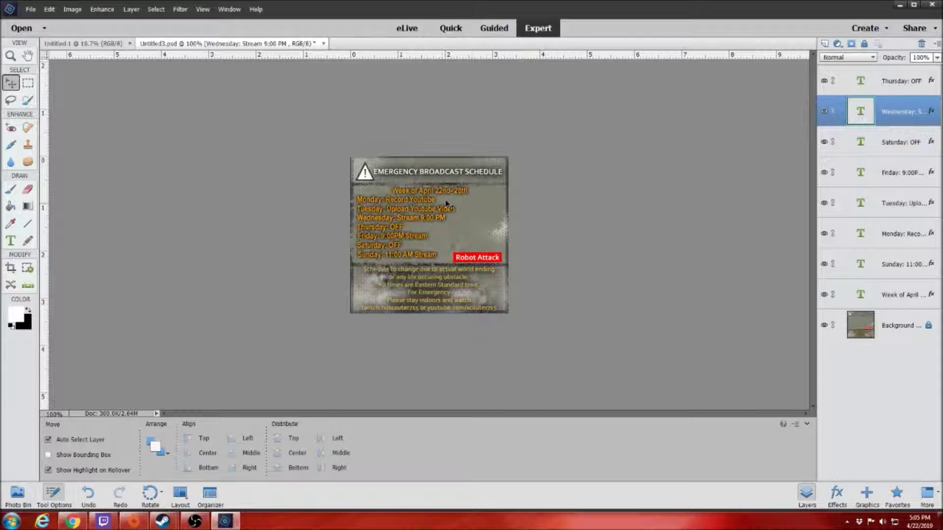
mouse_move(419, 222)
left_mouse_down()
mouse_move(478, 222)
mouse_move(414, 220)
mouse_move(442, 237)
mouse_move(463, 220)
mouse_move(421, 218)
left_mouse_up()
key("Right")
key("Right")
key("Right")
key("Right")
key("Right")
key("Right")
key("Right")
key("Right")
key("Right")
key("Right")
key("Right")
key("Right")
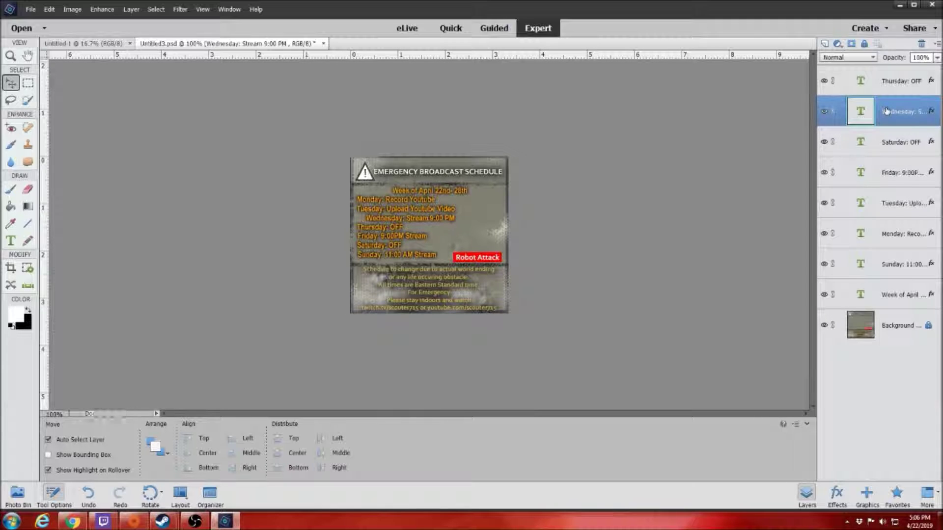
Nudge the Wednesday text layer left until it lines up with the other schedule lines
key("Left")
key("Left")
key("Left")
key("Left")
key("Left")
key("Left")
key("Left")
key("Left")
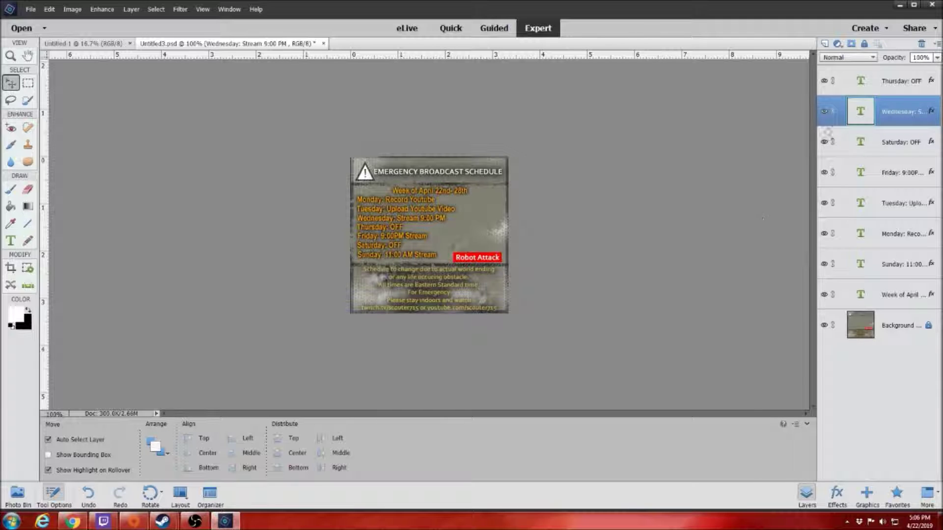
Reposition the Wednesday and Tuesday lines freehand, leaving Tuesday slightly right and up and Wednesday aligned with the other days
mouse_move(435, 222)
left_mouse_down()
mouse_move(515, 172)
mouse_move(446, 220)
left_mouse_up()
left_click(450, 211)
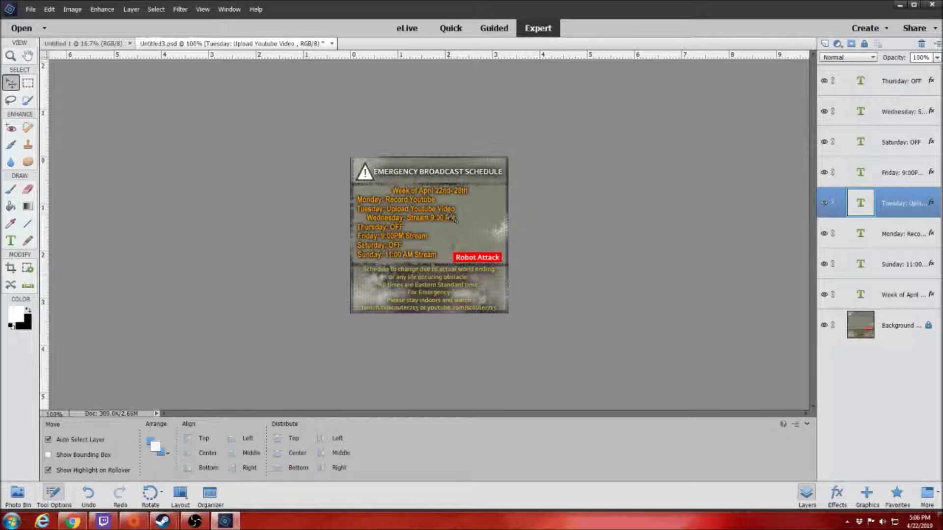
mouse_move(450, 213)
left_mouse_down()
mouse_move(501, 169)
mouse_move(501, 179)
mouse_move(436, 220)
left_mouse_up()
left_click(448, 221)
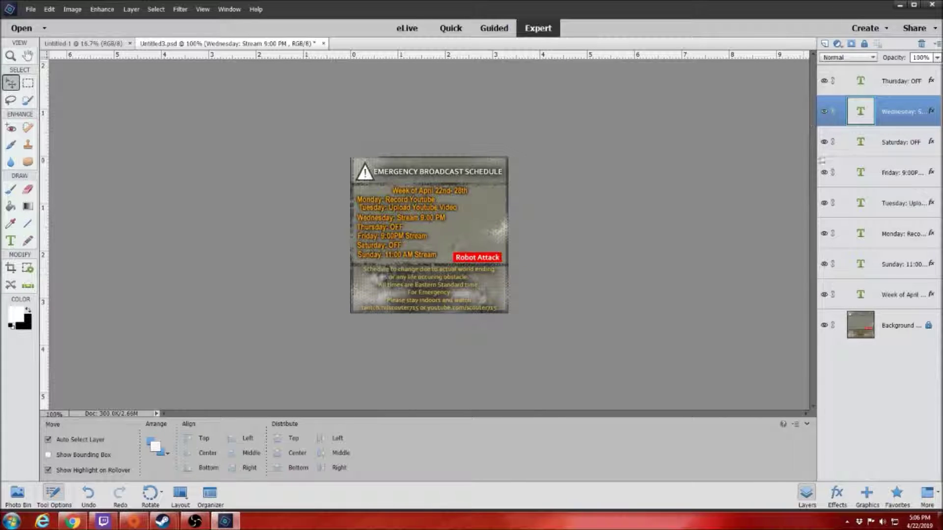
Marquee-select a rectangle over the middle of the schedule text, simplify the Wednesday type layer and brush the selection white
left_click(27, 81)
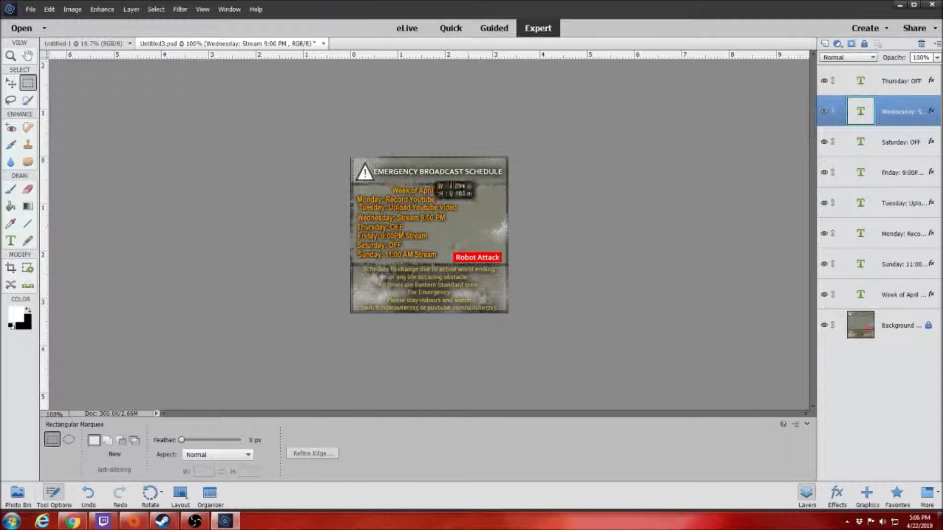
left_click_drag(394, 195, 469, 237)
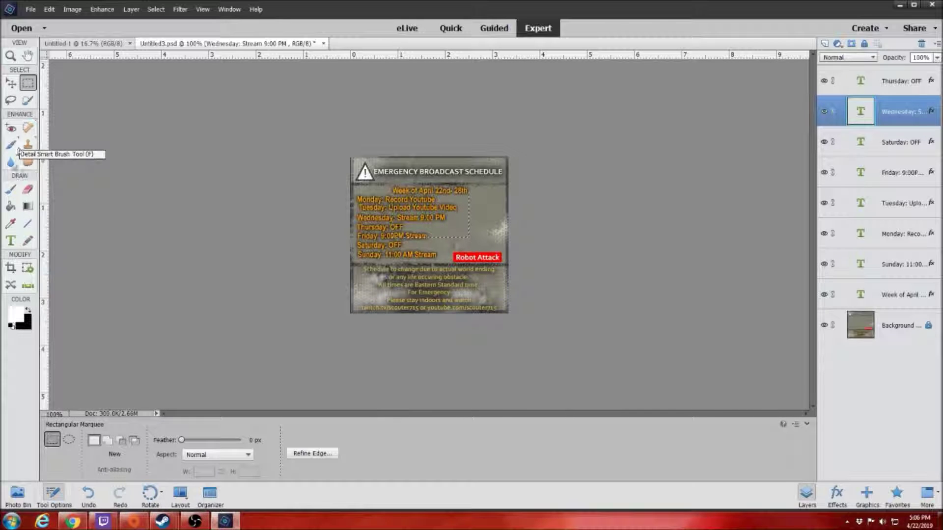
left_click(10, 190)
left_click(417, 198)
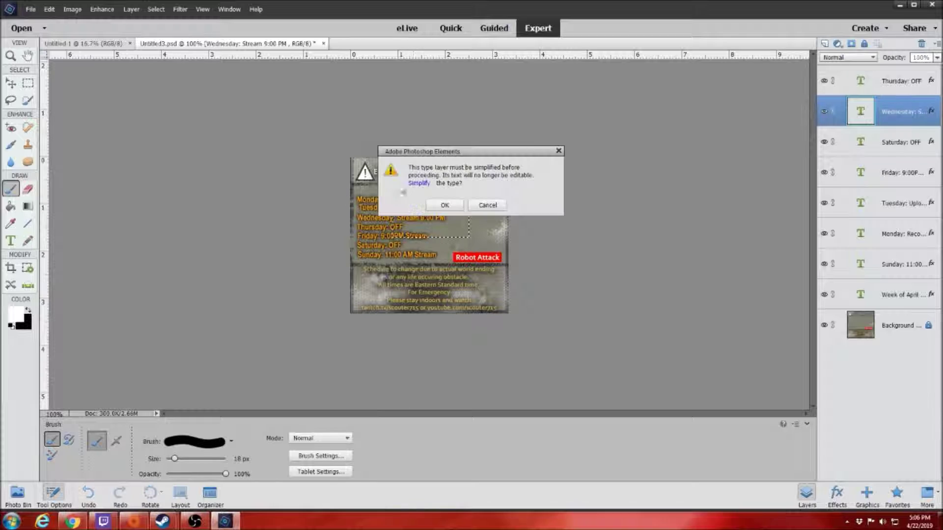
left_click(445, 205)
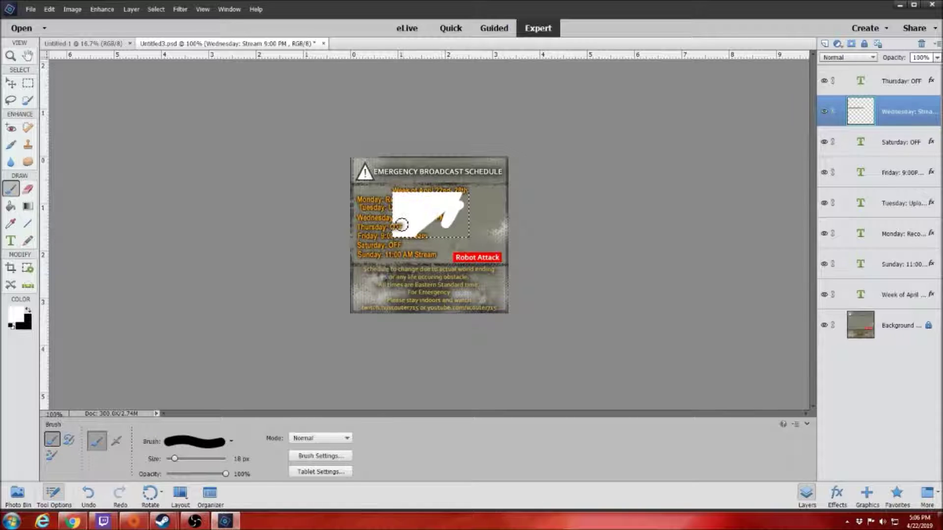
left_click_drag(445, 222, 447, 224)
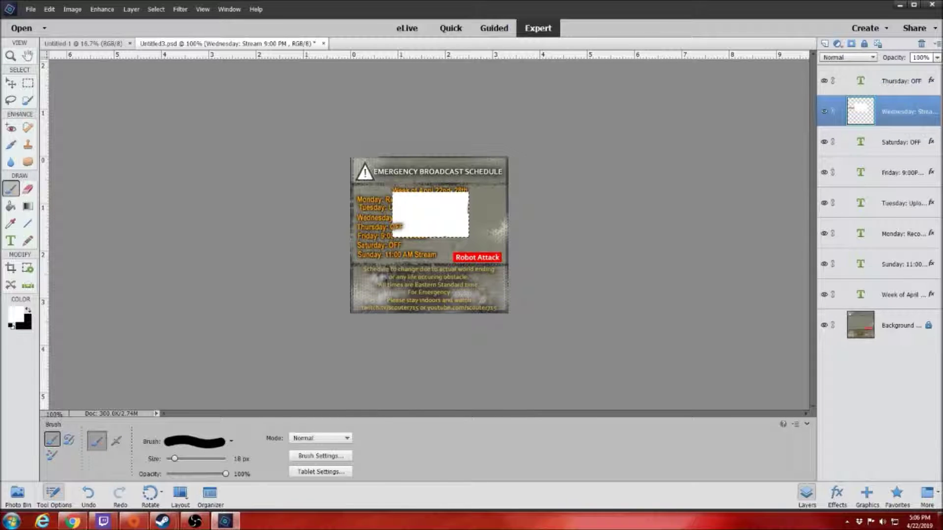
Move the painted Wednesday layer to the top of the layer stack and delete it
left_click_drag(883, 106, 878, 69)
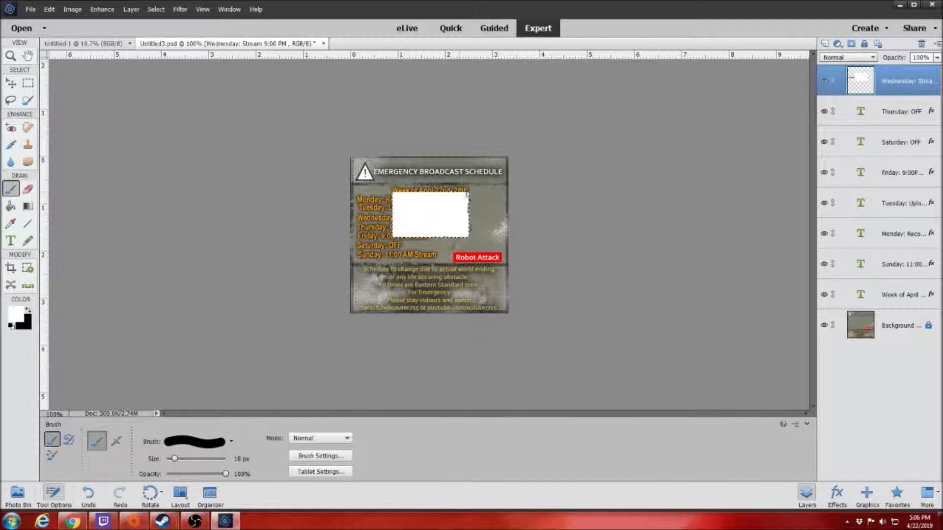
left_click(457, 200)
left_click_drag(859, 80, 922, 44)
Activate the Lasso tool, unlock the Background copy 2 layer and clear the rectangular selection
left_click(11, 100)
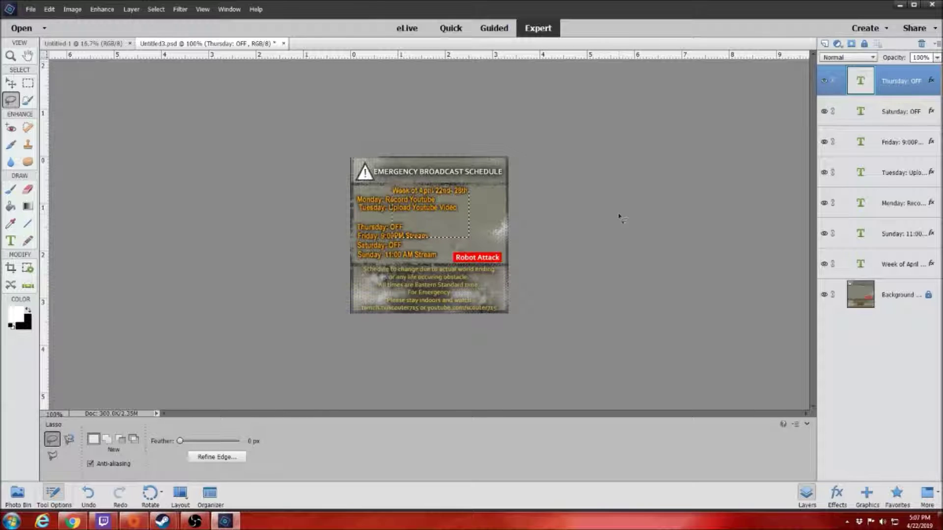
left_click(865, 117)
left_click(891, 89)
left_click(891, 296)
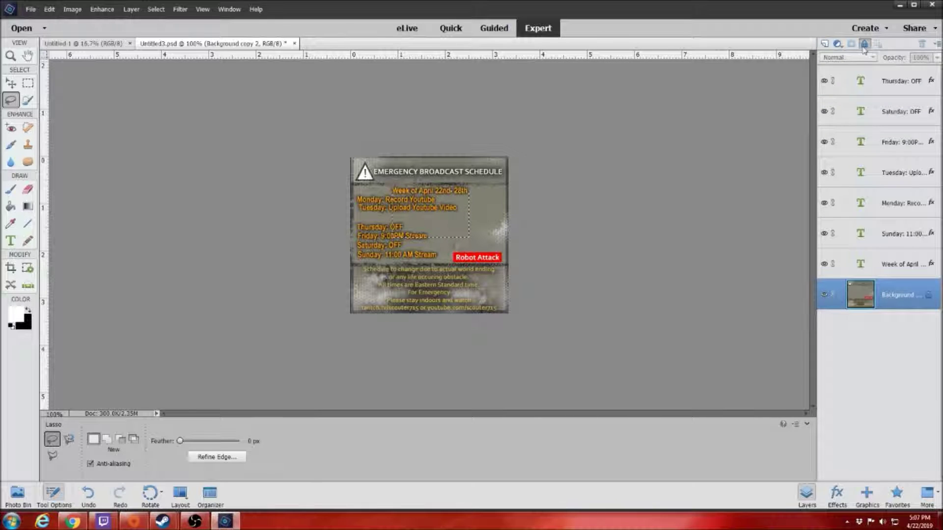
key("ctrl+d")
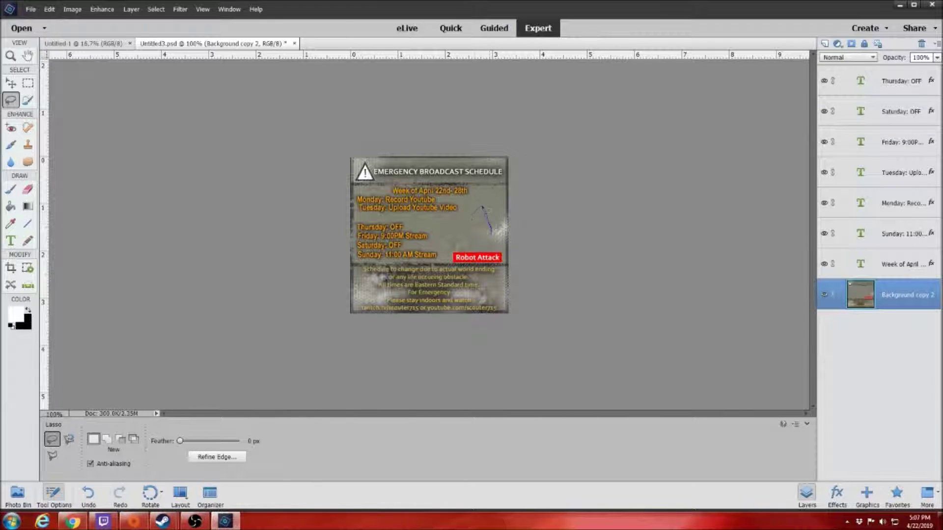
Lasso a small background patch above Robot Attack, move it left beside the text and return it close to its original place
left_click(484, 255)
left_click(9, 81)
mouse_move(479, 223)
left_mouse_down()
mouse_move(416, 230)
mouse_move(478, 228)
mouse_move(433, 230)
left_mouse_up()
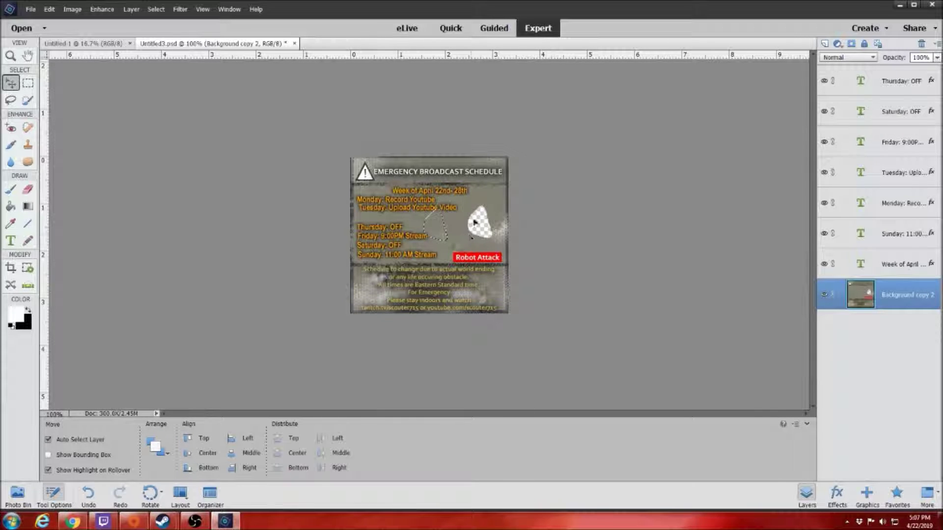
mouse_move(432, 229)
left_mouse_down()
mouse_move(474, 229)
mouse_move(431, 228)
left_mouse_up()
left_click_drag(441, 229, 486, 232)
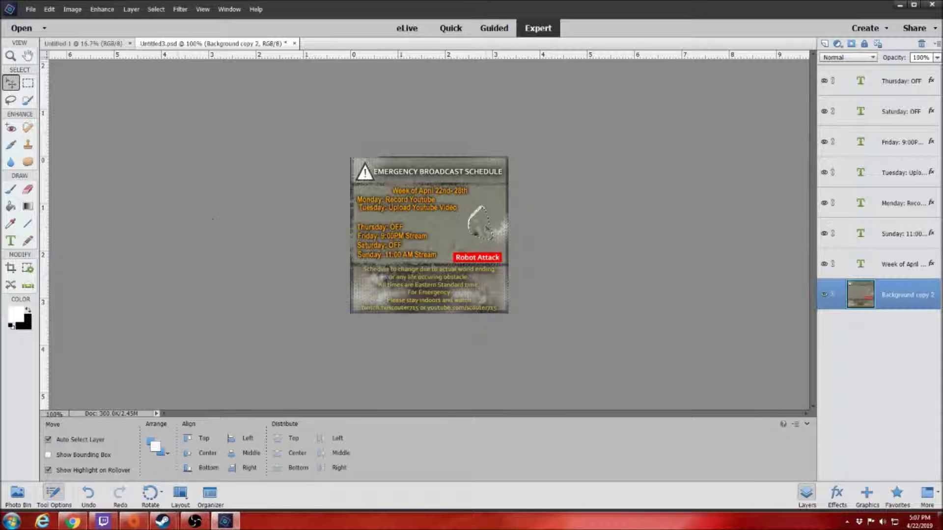
Add an area around the schedule text to the selection using the 35 px Selection Brush in Selection mode
left_click(29, 101)
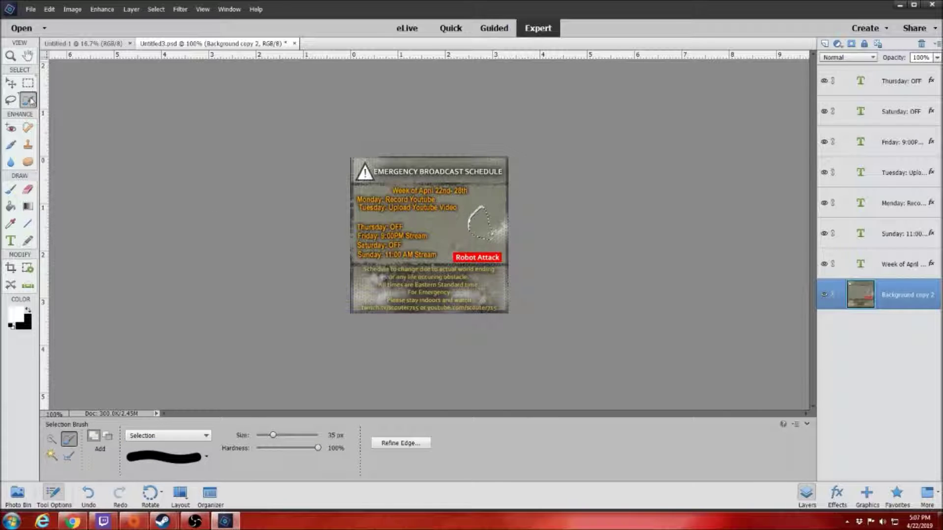
left_click(185, 438)
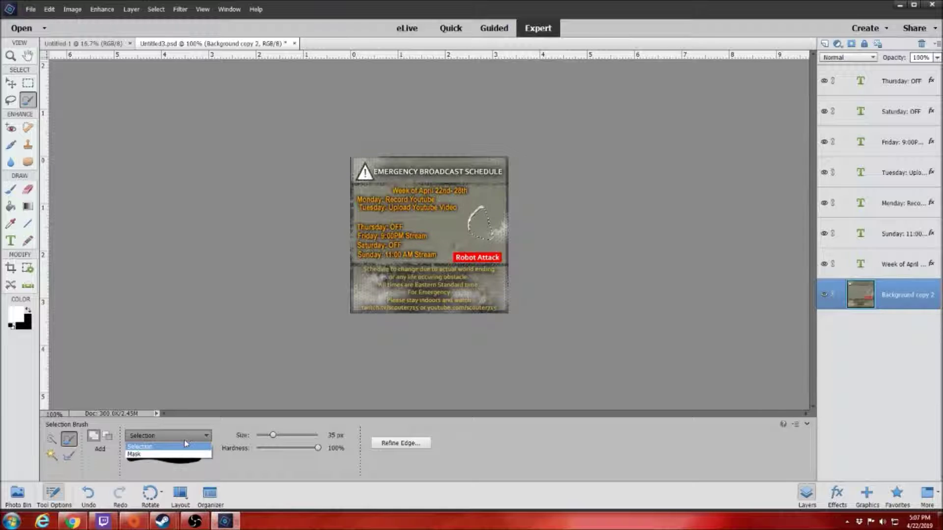
left_click(187, 450)
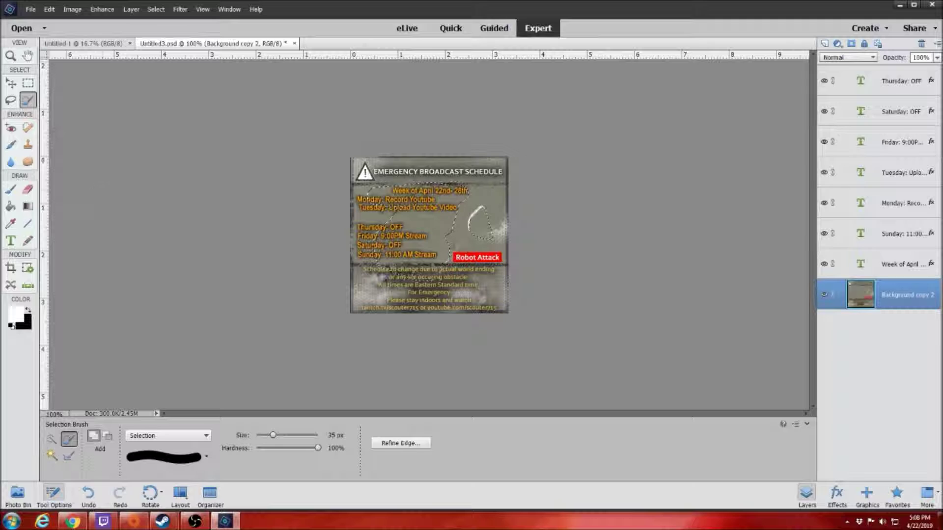
Undo the Selection Brush and lasso patch edits on the background, and clear the rectangular selection
left_click(10, 128)
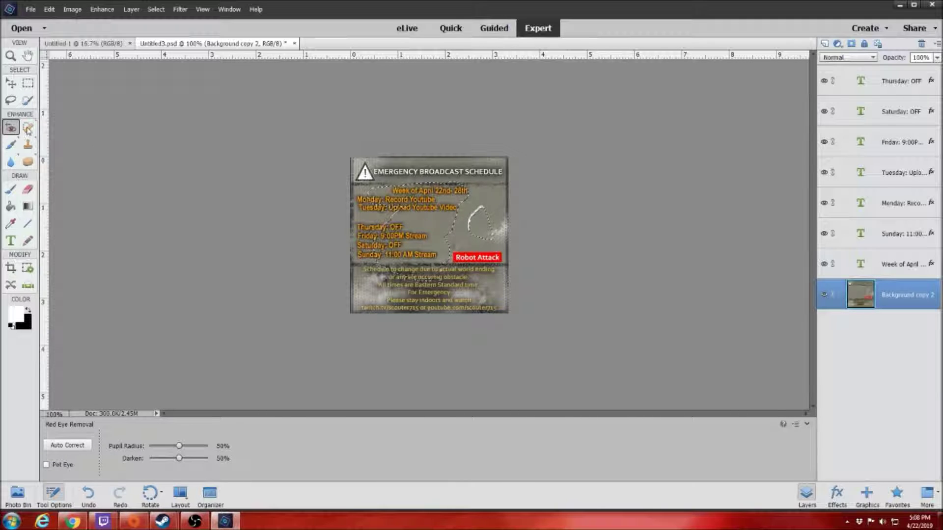
left_click(28, 128)
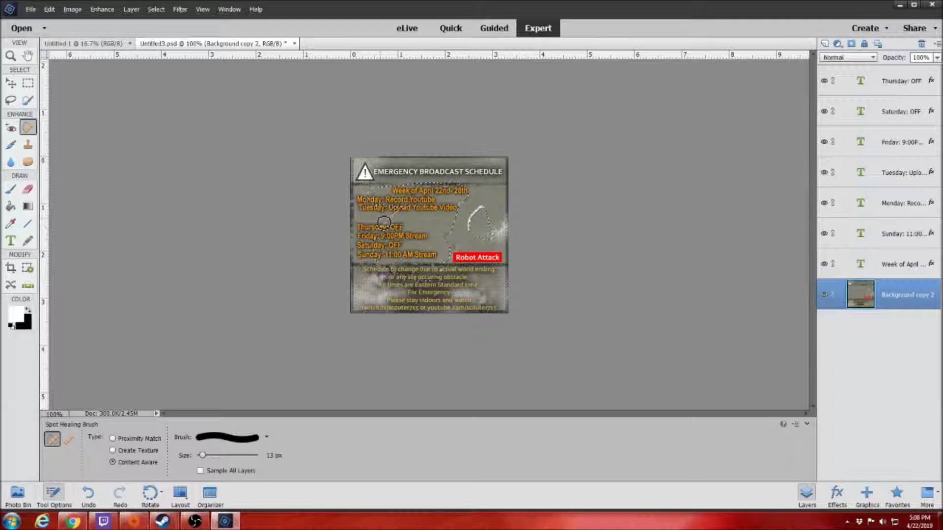
key("alt")
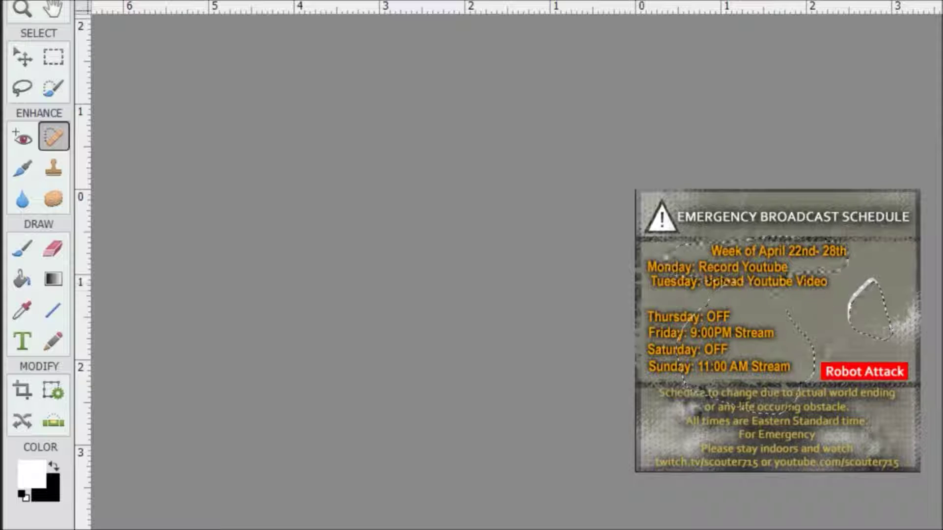
key("ctrl+z")
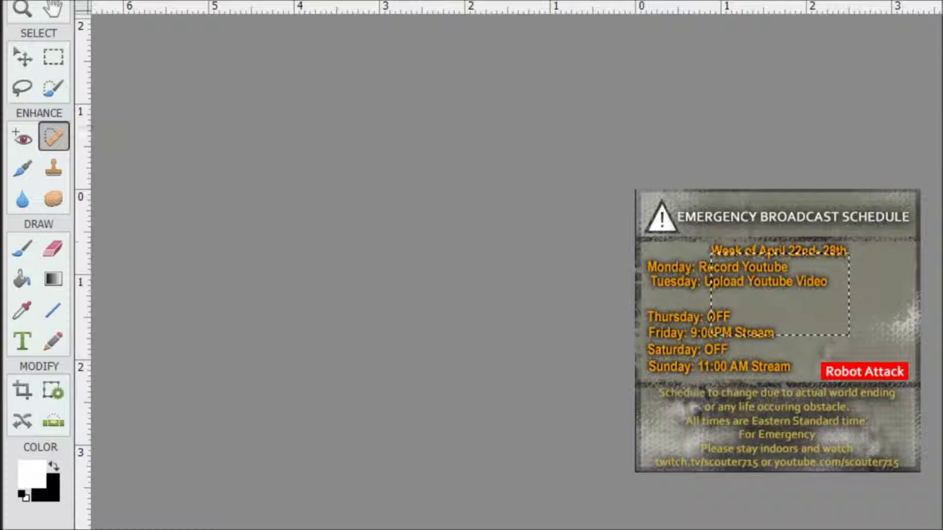
left_click(53, 56)
left_click(415, 192)
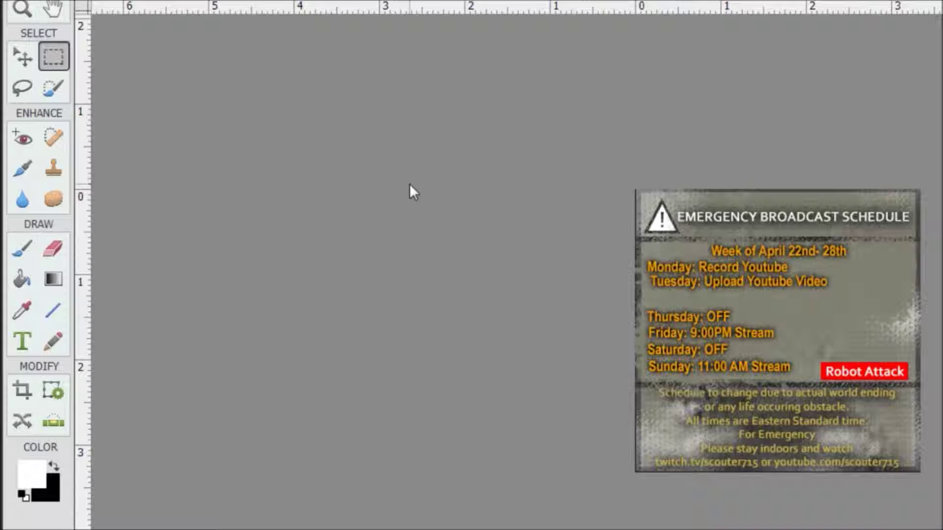
Paint over the red Robot Attack label with the Spot Healing Brush
left_click(54, 137)
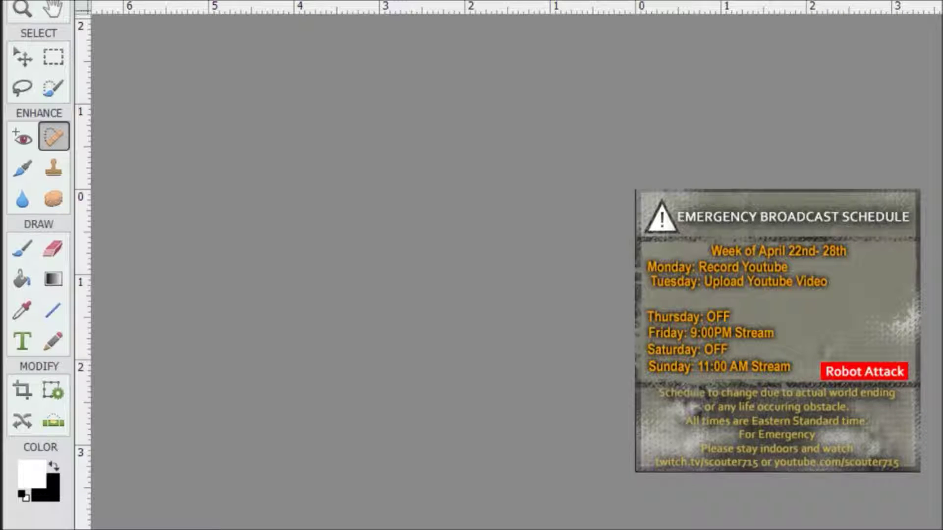
left_click_drag(827, 364, 879, 368)
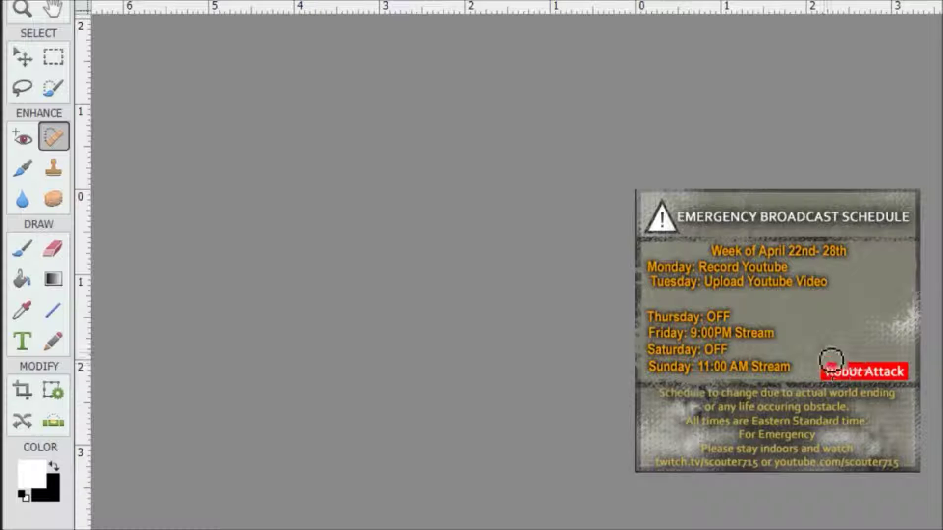
mouse_move(830, 364)
left_mouse_down()
mouse_move(849, 380)
mouse_move(824, 352)
mouse_move(849, 378)
mouse_move(835, 361)
left_mouse_up()
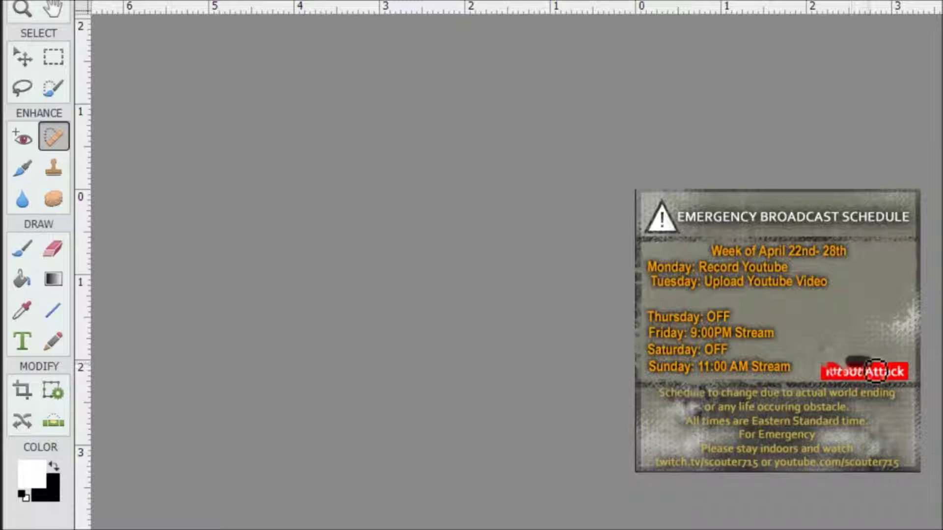
mouse_move(879, 382)
left_mouse_down()
mouse_move(857, 380)
mouse_move(899, 377)
left_mouse_up()
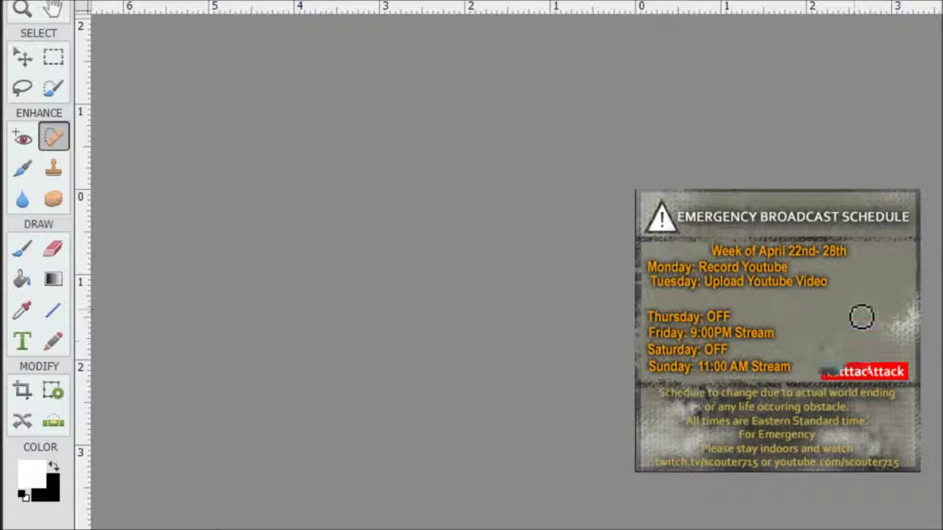
Clone plain background from above onto the middle of the Robot Attack label with the Clone Stamp tool
left_click(47, 173)
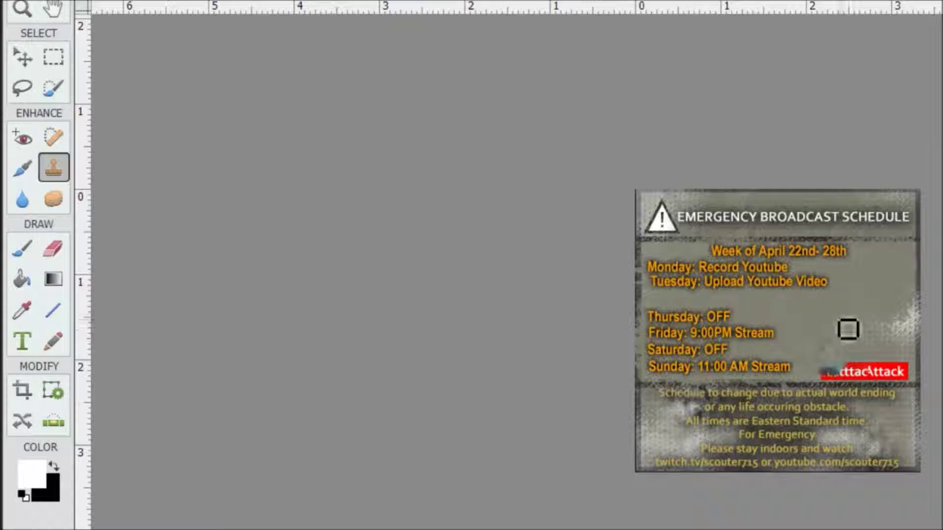
left_click(838, 318, "alt")
left_click_drag(858, 377, 880, 374)
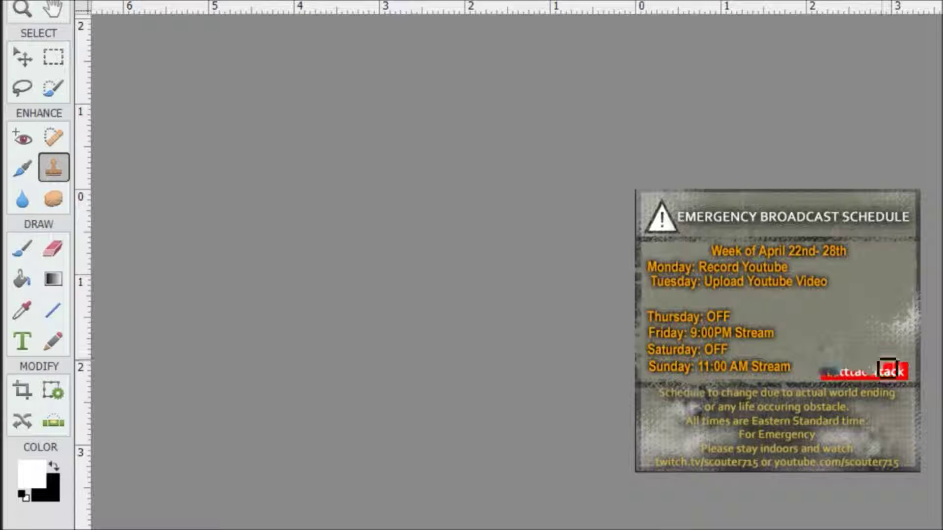
Try cloning more background over the end of the Robot Attack label, including from a new source point, and undo the strokes
left_click_drag(878, 364, 903, 365)
key("ctrl+z")
left_click(899, 332, "alt")
left_click_drag(915, 363, 901, 362)
key("ctrl+z")
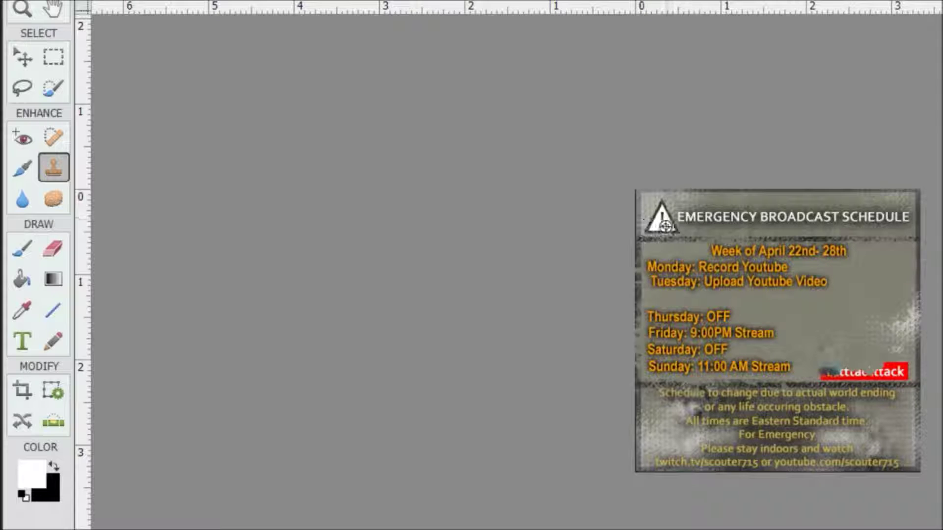
Clone the header's warning triangle over the beginning of the Robot Attack label
left_click_drag(849, 387, 848, 388)
mouse_move(838, 379)
left_mouse_down()
mouse_move(855, 387)
mouse_move(842, 387)
mouse_move(852, 364)
mouse_move(834, 390)
mouse_move(839, 378)
mouse_move(852, 393)
mouse_move(845, 362)
mouse_move(845, 378)
mouse_move(857, 393)
left_mouse_up()
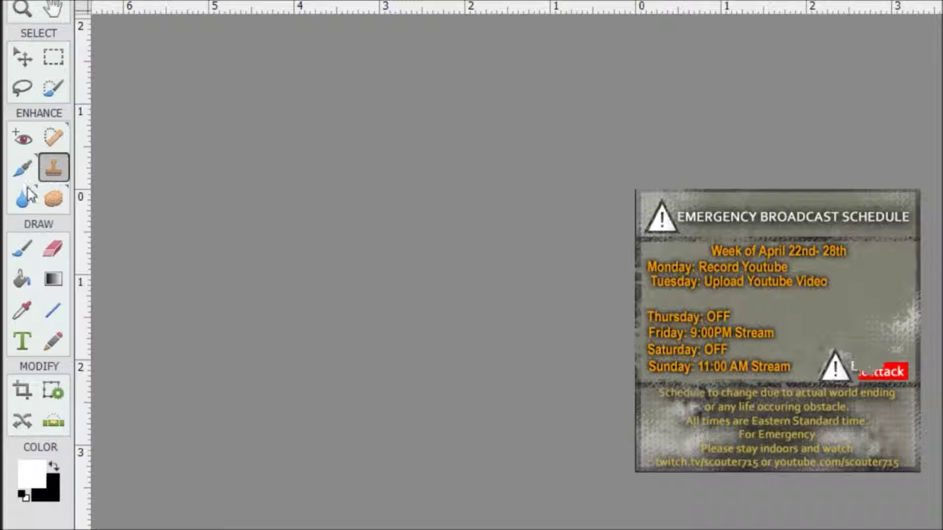
Activate the Blur tool briefly, switch to the Sponge tool and set its mode to Desaturate
left_click(20, 202)
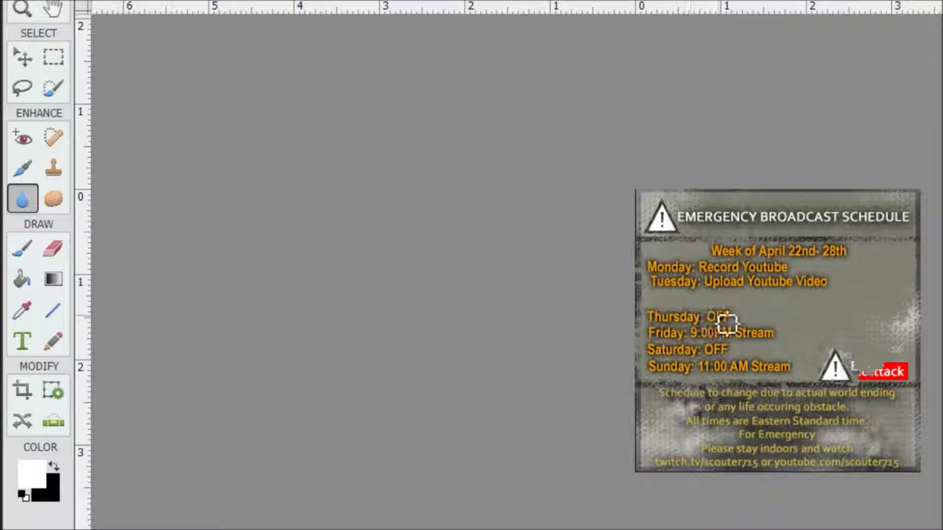
left_click(53, 198)
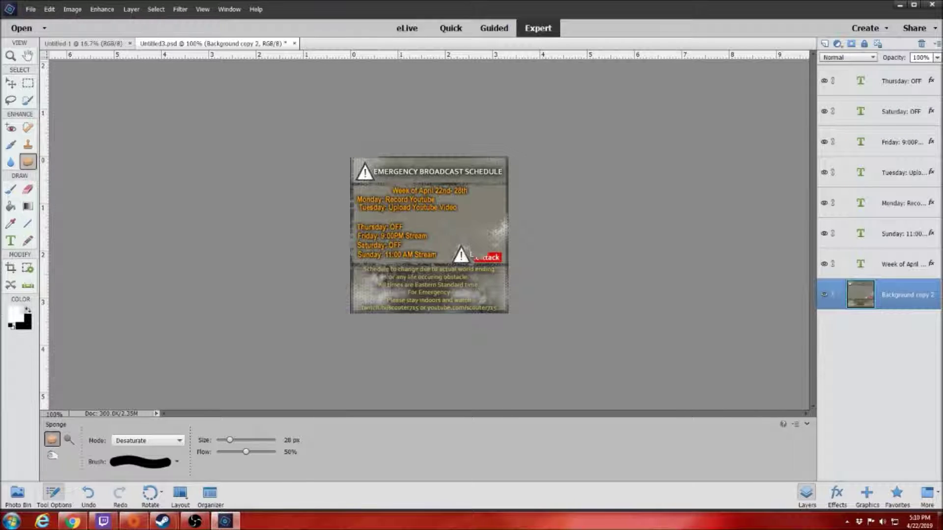
left_click(25, 324)
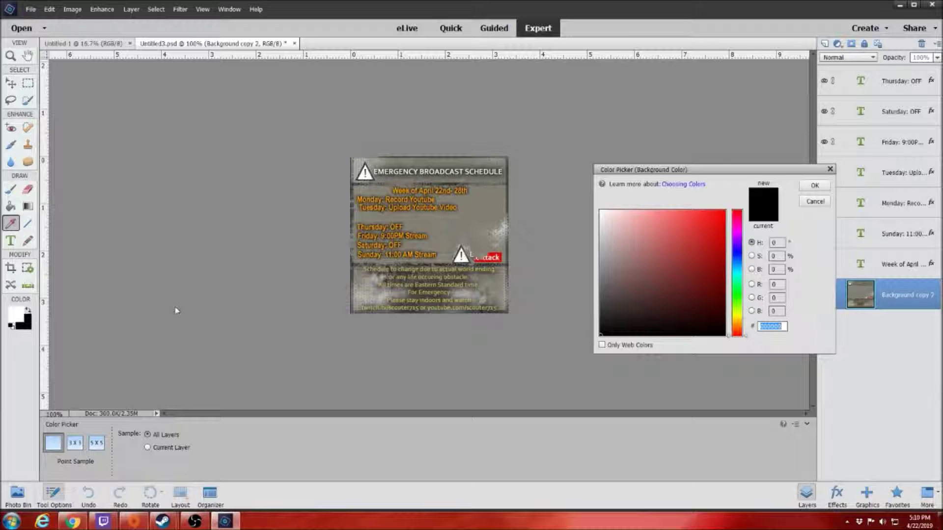
left_click(814, 185)
left_click(159, 441)
left_click(142, 449)
Lighten the background around the first footer lines with the Dodge tool at Midtones, 65 px and 50% exposure, and return to the Sponge
left_click(69, 440)
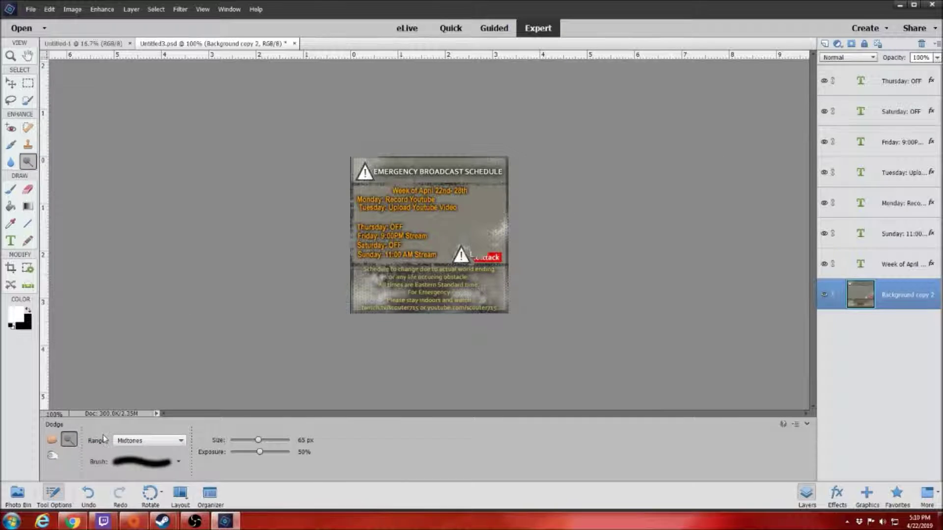
left_click(413, 269)
left_click_drag(428, 279, 393, 269)
left_click(52, 440)
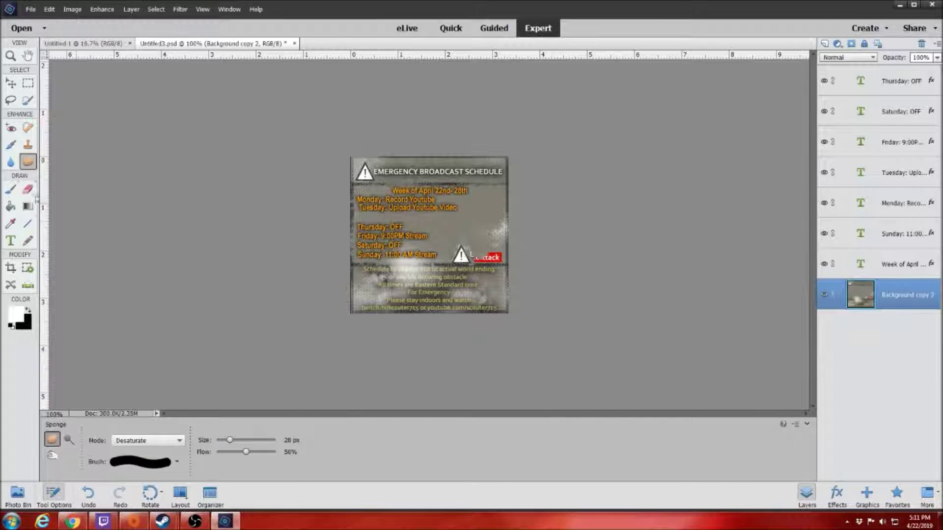
Brush white over the schedule background, swap the foreground and background colours and brush black speckled strokes across it
left_click(11, 189)
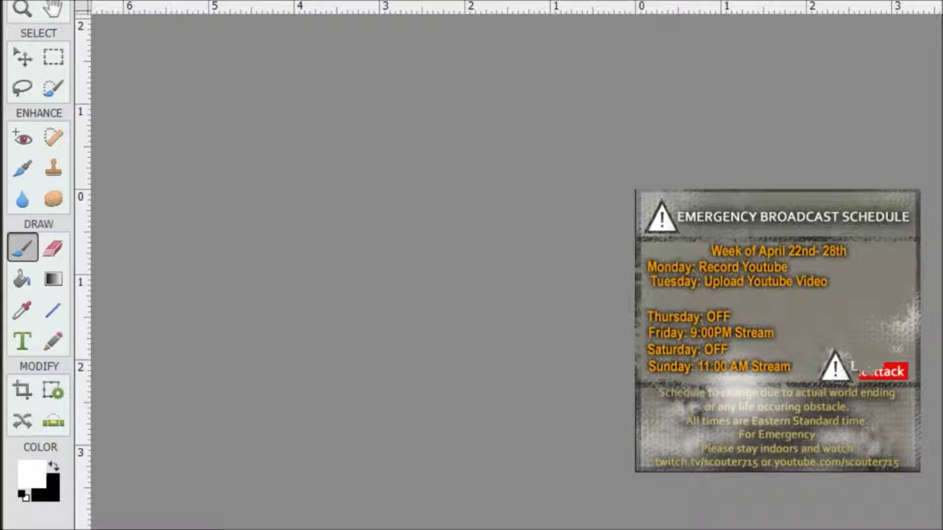
left_click(819, 340)
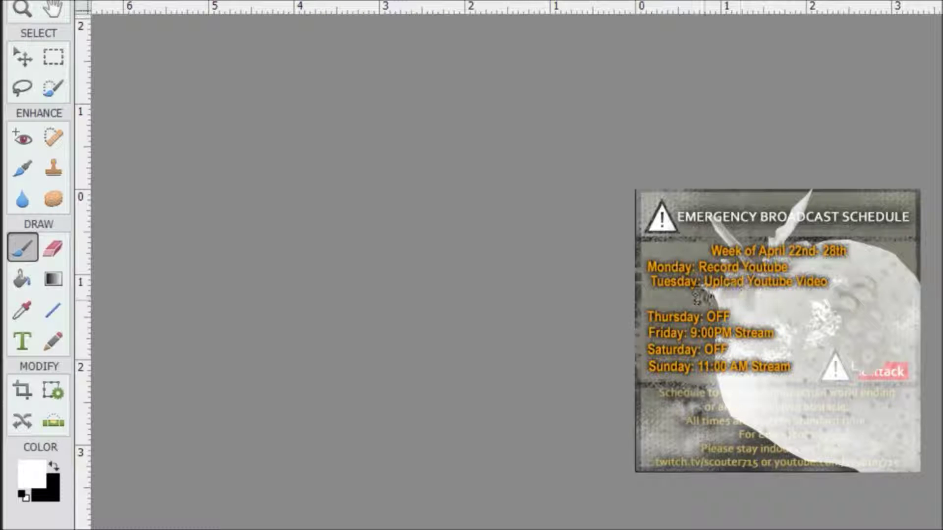
key("x")
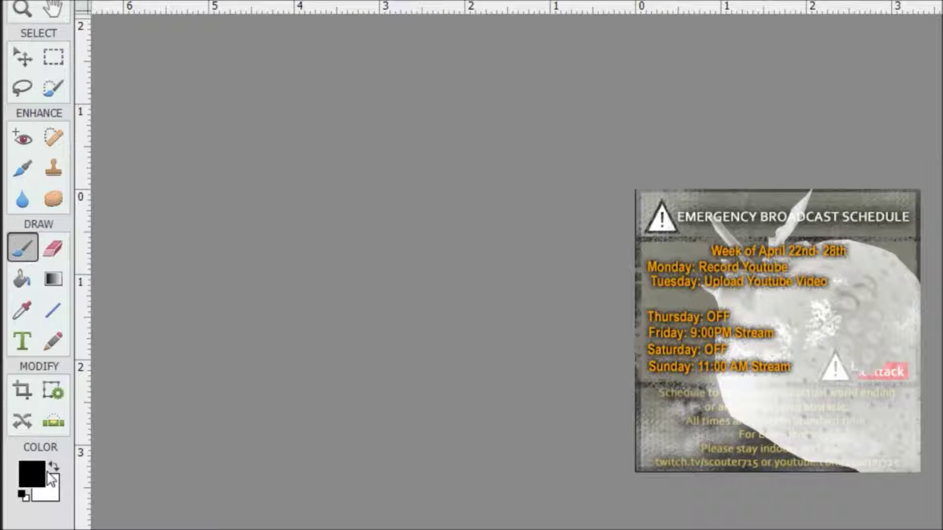
mouse_move(745, 300)
left_mouse_down()
mouse_move(810, 319)
mouse_move(835, 354)
mouse_move(845, 248)
mouse_move(786, 310)
mouse_move(725, 303)
left_mouse_up()
left_click_drag(794, 255, 757, 314)
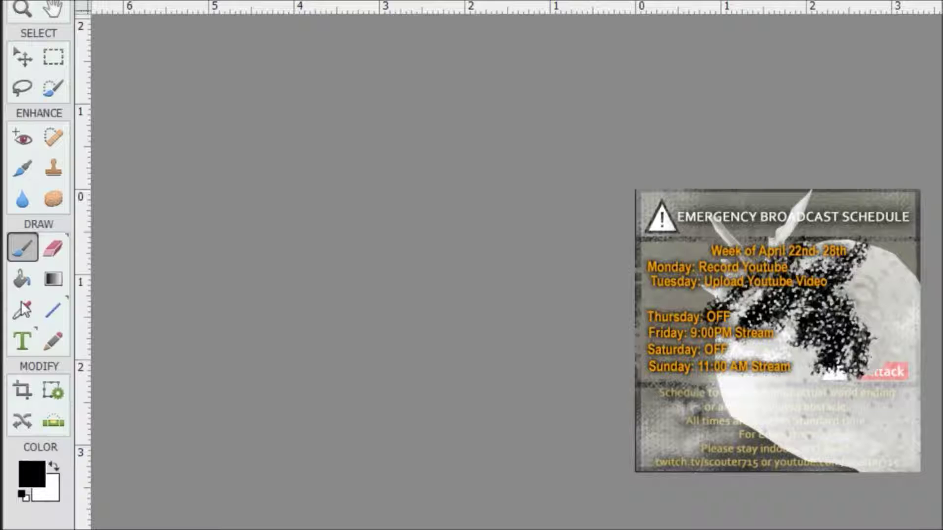
Erase the entire Background copy 2 image with the 125 px Eraser in Brush mode
left_click(29, 280)
left_click(53, 248)
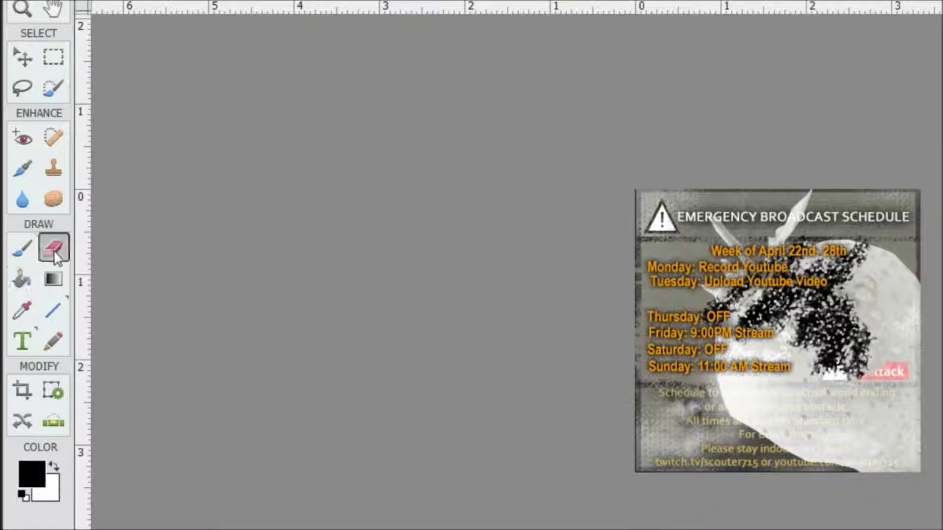
mouse_move(766, 331)
left_mouse_down()
mouse_move(790, 304)
mouse_move(747, 226)
mouse_move(658, 358)
left_mouse_up()
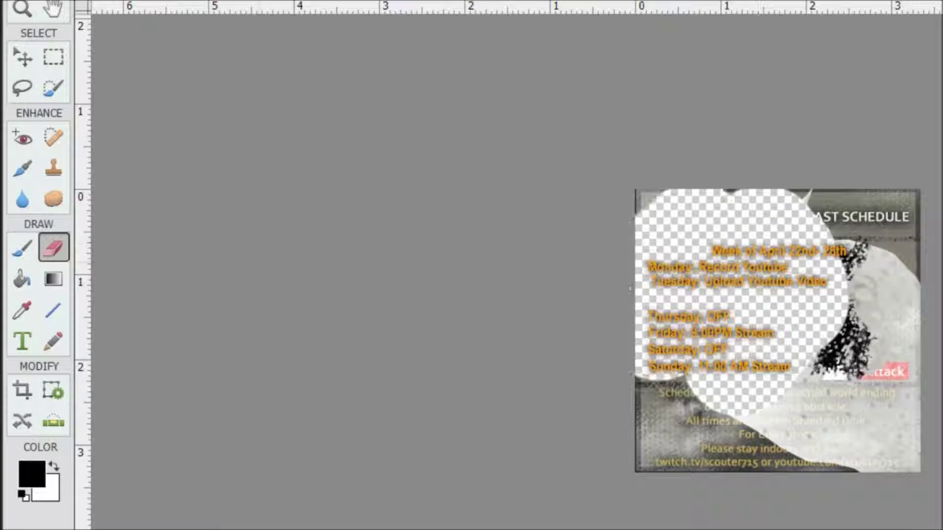
left_click(21, 279)
left_click(54, 251)
mouse_move(655, 369)
left_mouse_down()
mouse_move(661, 422)
mouse_move(884, 471)
mouse_move(914, 269)
left_mouse_up()
mouse_move(900, 215)
left_mouse_down()
mouse_move(807, 158)
mouse_move(821, 337)
left_mouse_up()
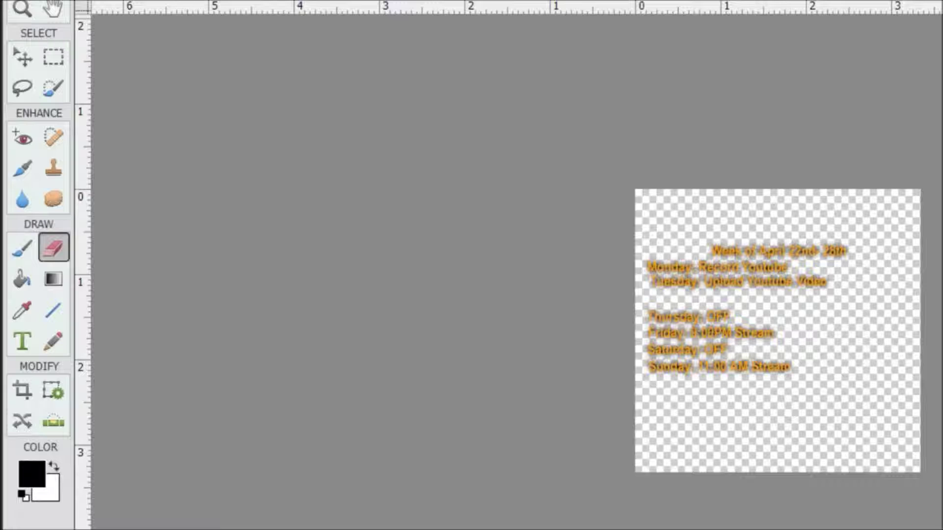
Undo the eraser, brush and sponge strokes on the background layer, closing the Haze Removal dialog without applying it
key("ctrl+z")
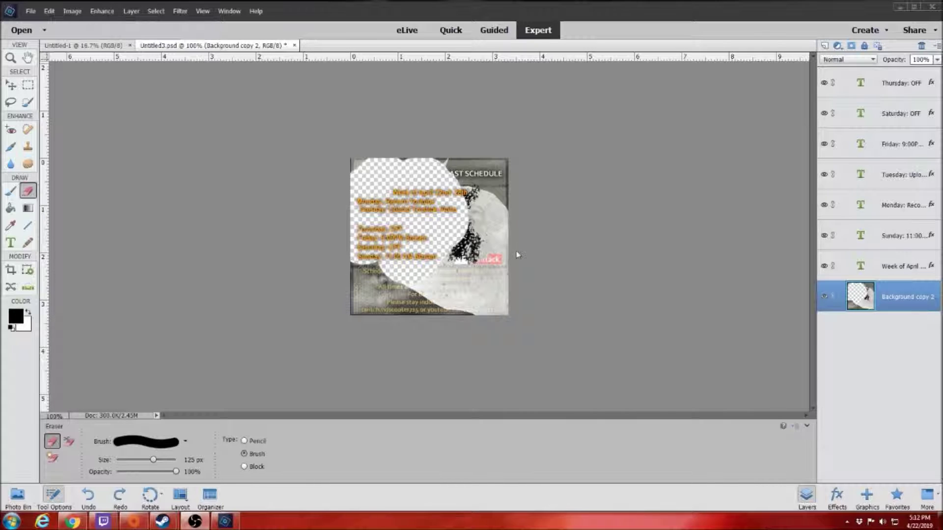
key("ctrl+alt+z")
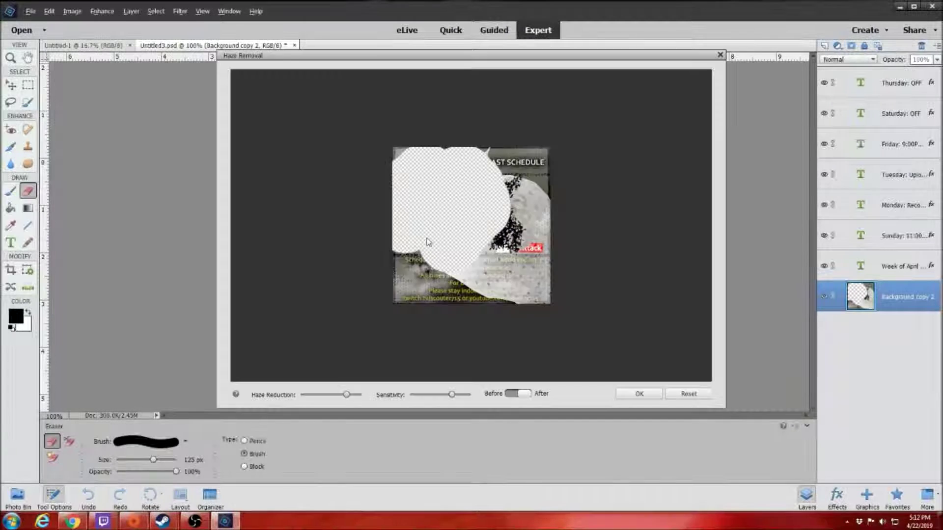
left_click(721, 55)
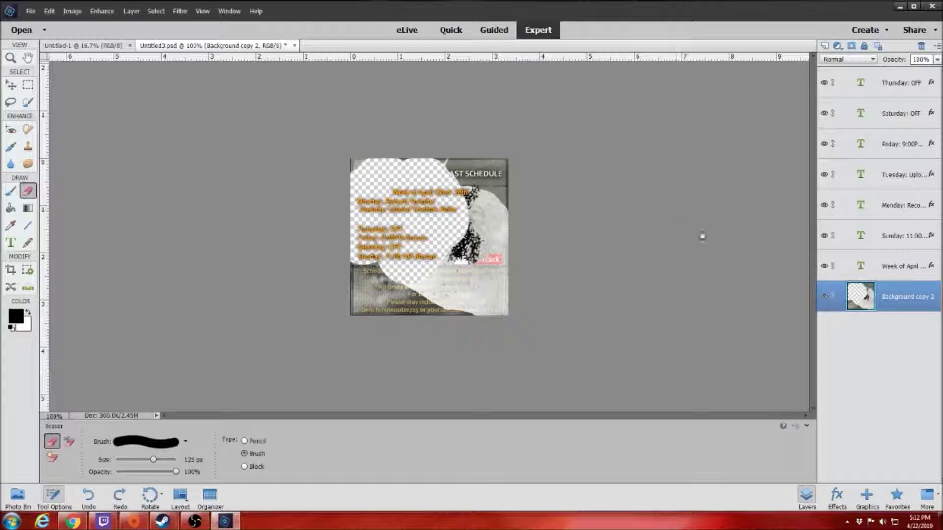
key("ctrl+z")
key("ctrl+z")
key("ctrl+z")
key("ctrl+z")
key("ctrl+z")
key("ctrl+z")
mouse_move(447, 211)
left_mouse_down()
mouse_move(464, 204)
mouse_move(459, 241)
mouse_move(474, 251)
mouse_move(470, 207)
left_mouse_up()
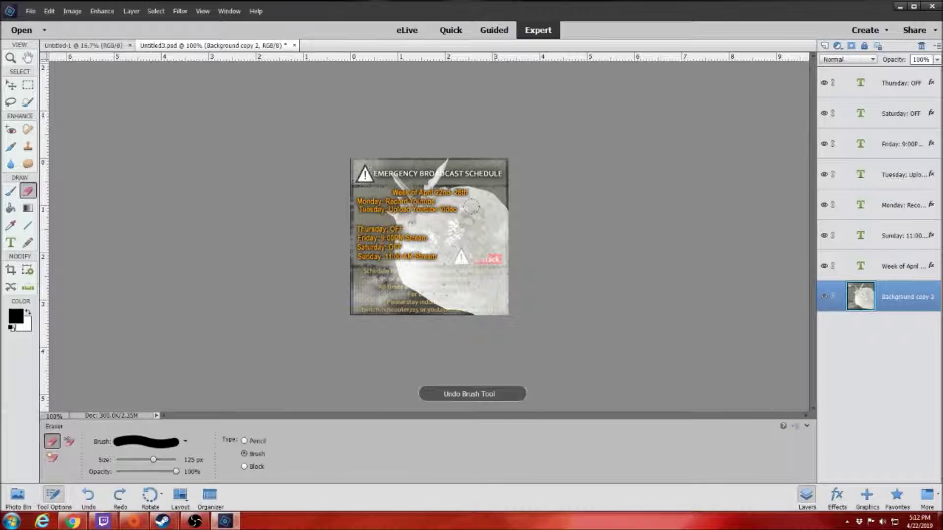
key("ctrl+z")
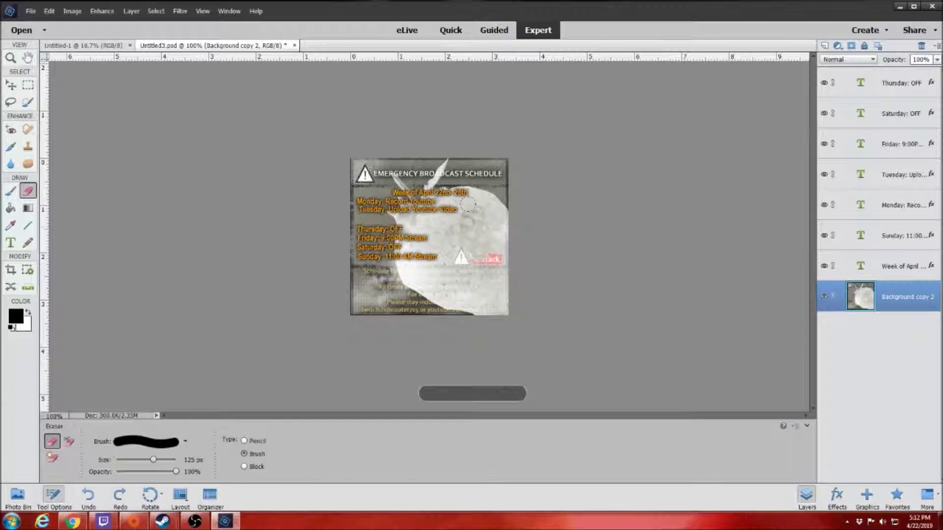
Fill both warning triangles and the schedule background with black using the Paint Bucket at tolerance 32
left_click(10, 209)
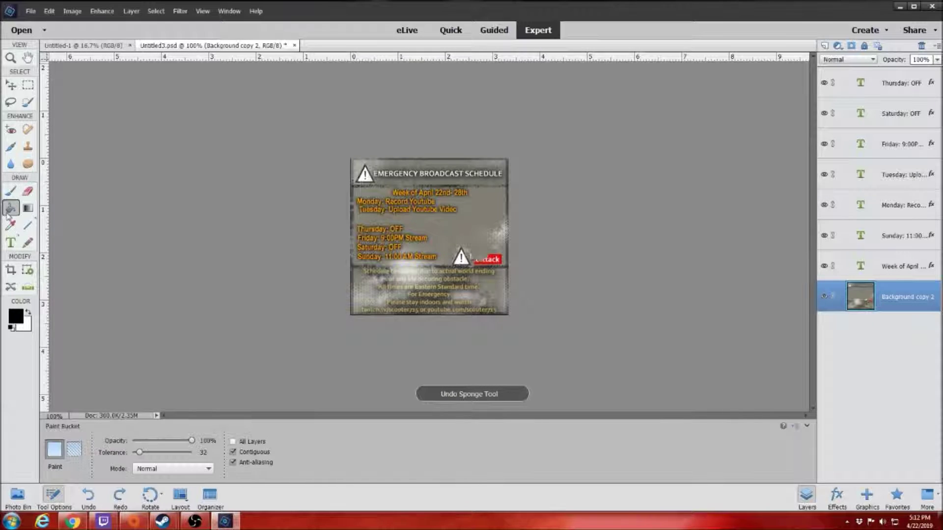
left_click(462, 258)
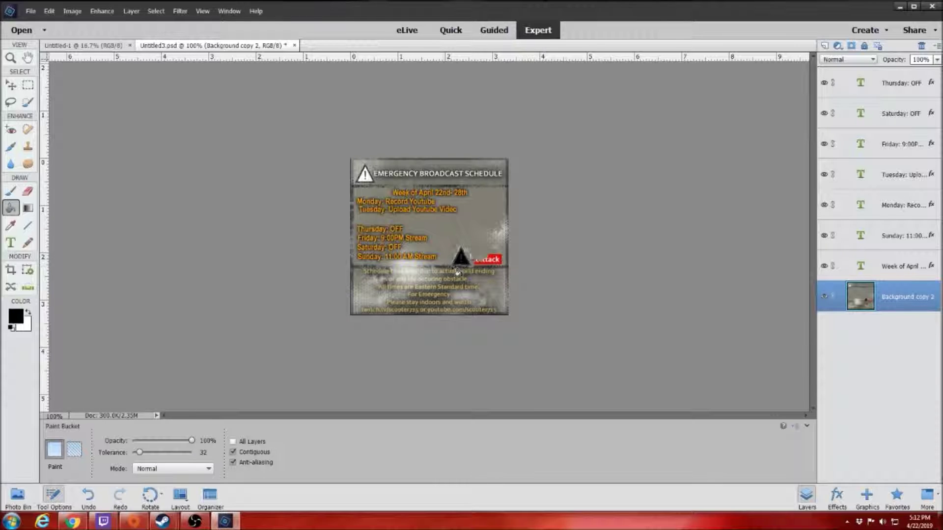
left_click(365, 176)
left_click(468, 225)
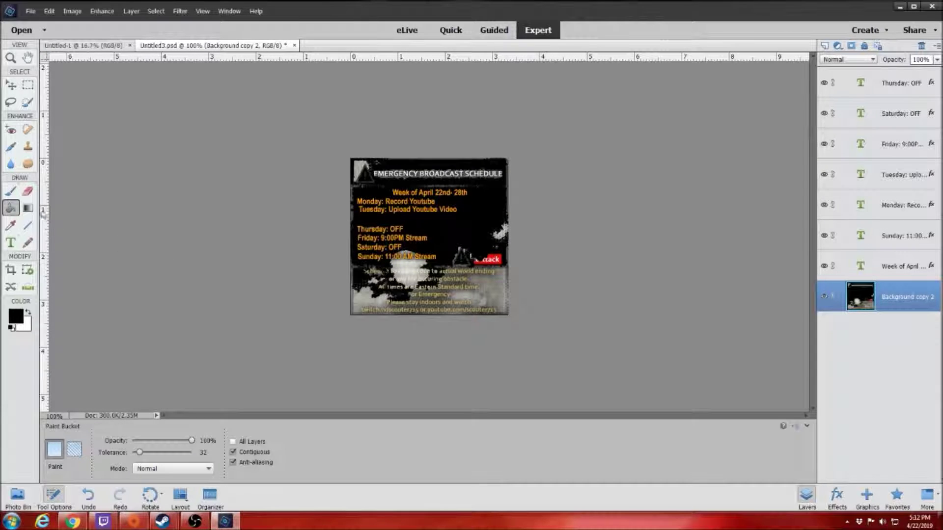
Cover the Background copy 2 layer with diagonal bands of the rainbow preset using the linear Gradient tool at 100% opacity
left_click(30, 209)
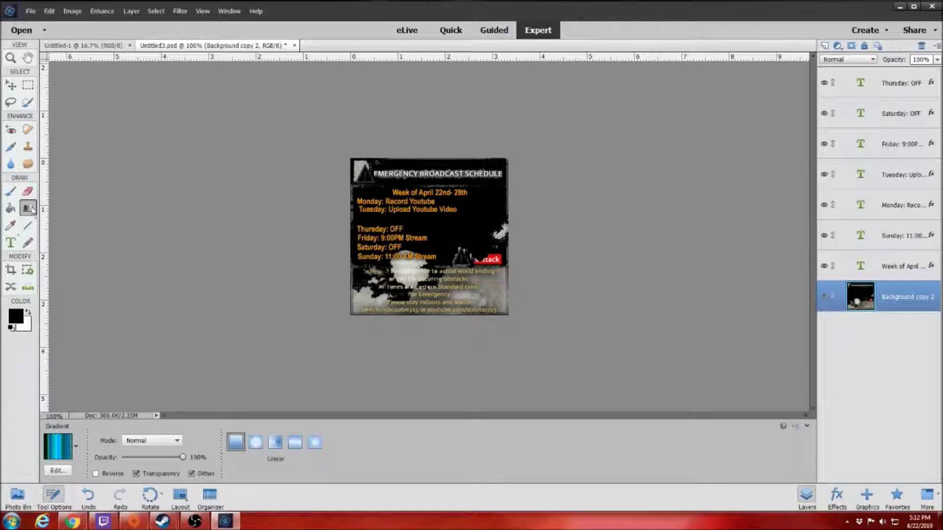
left_click(76, 445)
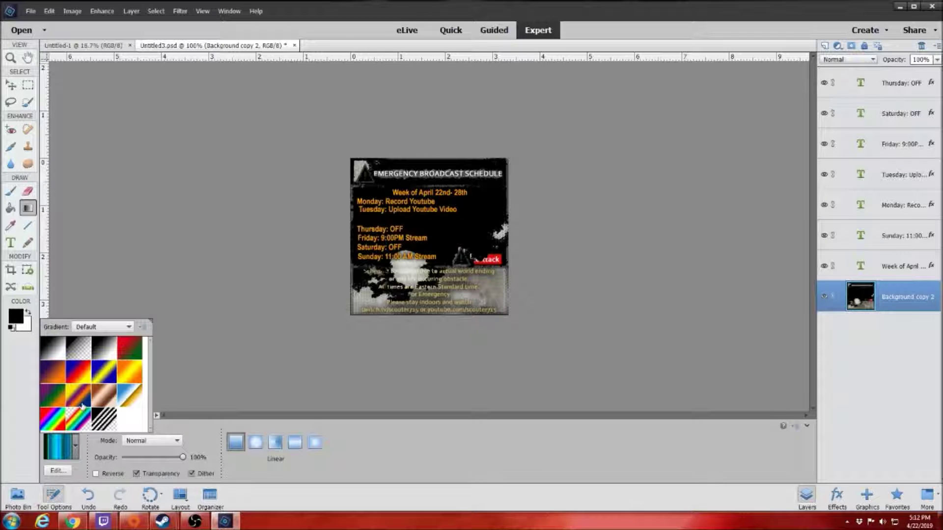
left_click(78, 419)
left_click_drag(346, 264, 474, 197)
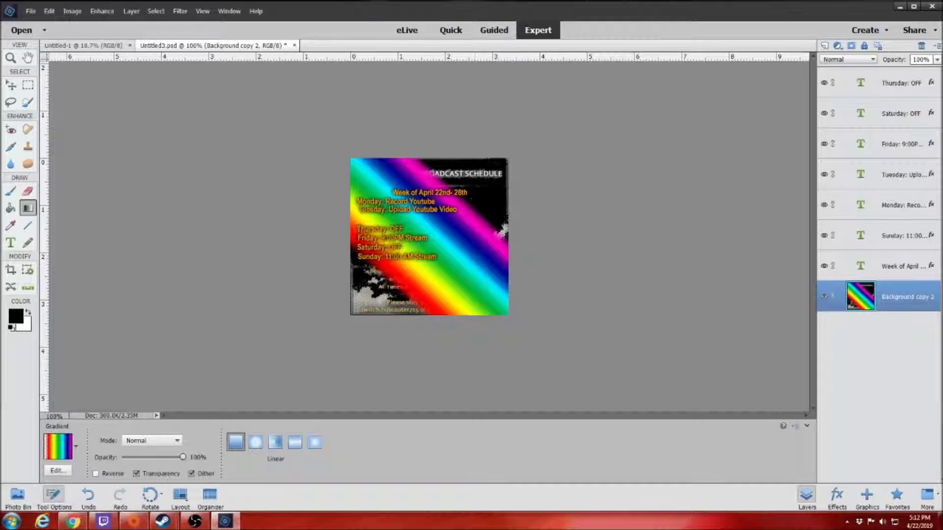
left_click_drag(396, 279, 566, 136)
left_click_drag(366, 305, 585, 133)
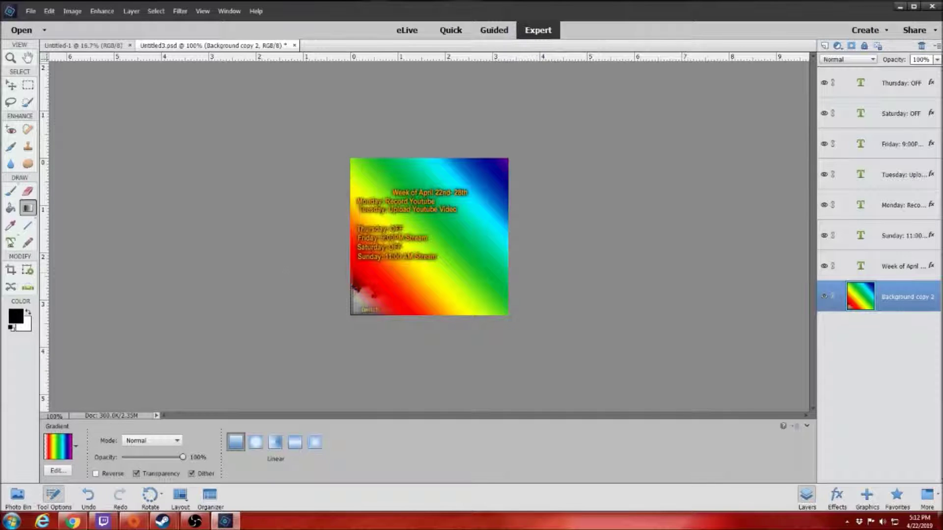
Sample green and teal from the gradient with the Color Picker tool and brush teal 39 px speckled strokes over the schedule
left_click(10, 225)
left_click(439, 228)
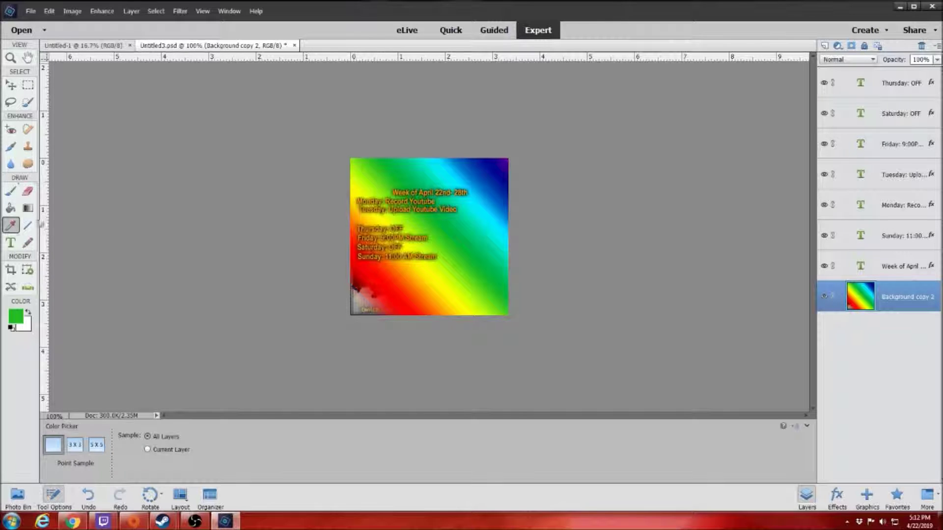
left_click(477, 224)
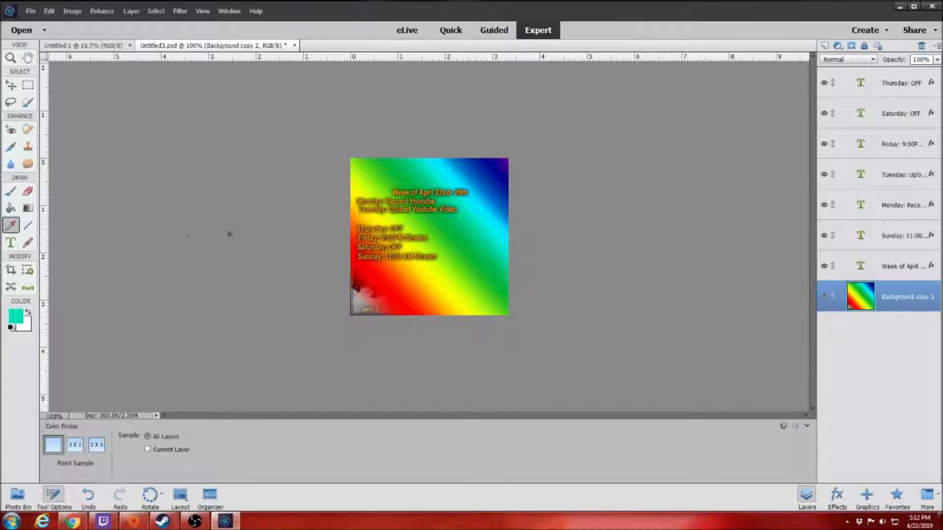
left_click(10, 191)
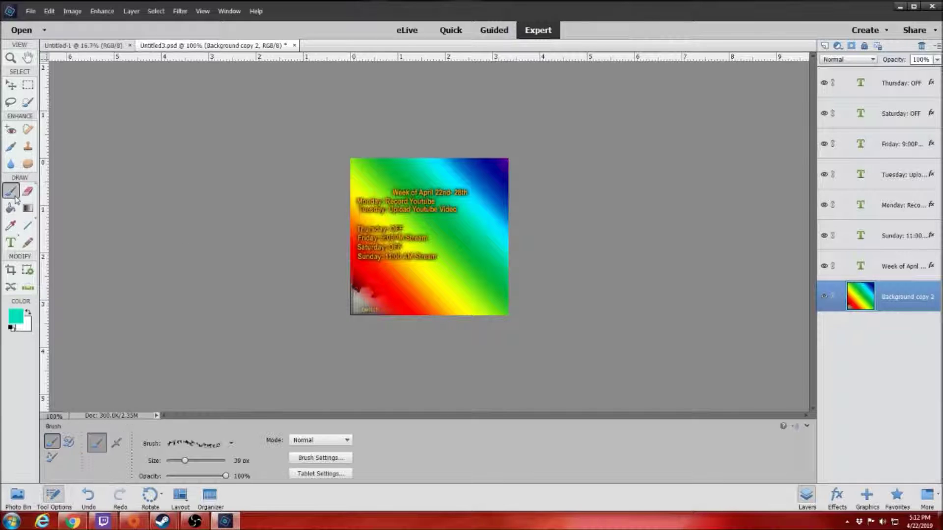
mouse_move(403, 238)
left_mouse_down()
mouse_move(408, 245)
mouse_move(425, 229)
mouse_move(379, 271)
mouse_move(386, 220)
left_mouse_up()
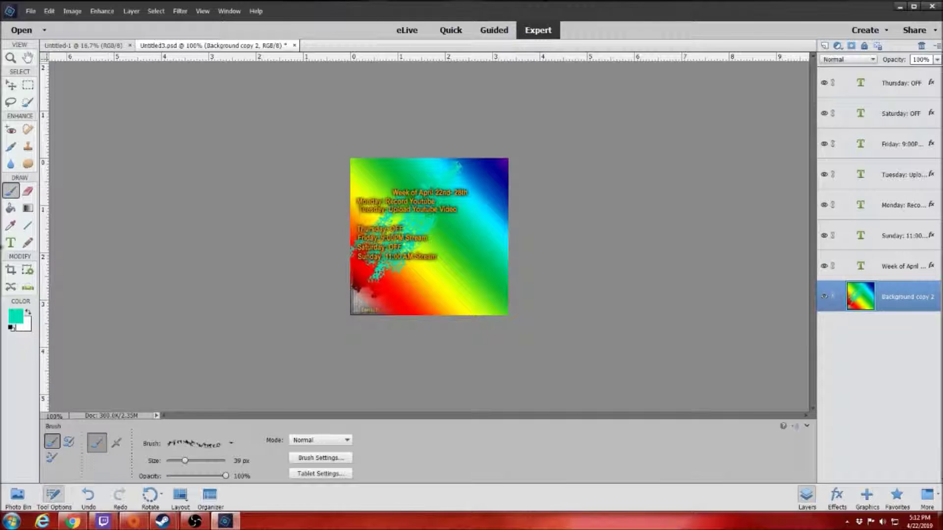
Draw a thick teal line from the lower middle of the schedule past its right edge with the Line shape tool
left_click(9, 229)
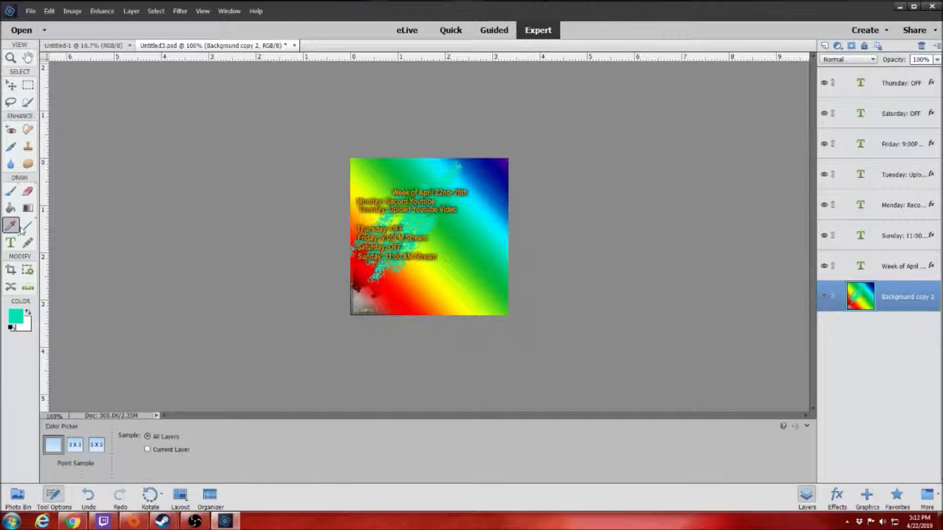
left_click(23, 228)
left_click_drag(409, 271, 591, 254)
Draw a small teal star over the schedule's lower left and a huge one over the whole image, with 13 sides and 53% indent
right_click(590, 255)
left_click(159, 361)
left_click(85, 457)
left_click_drag(387, 272, 411, 302)
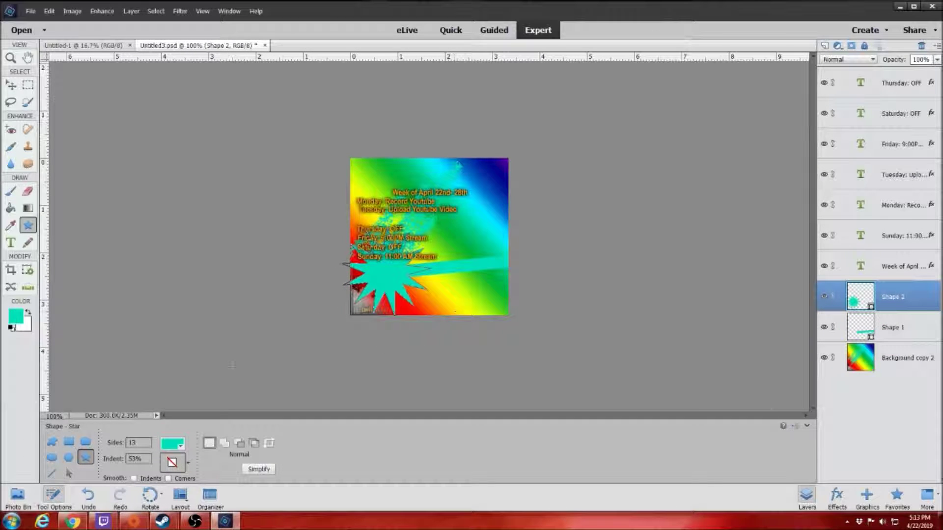
left_click_drag(450, 239, 580, 208)
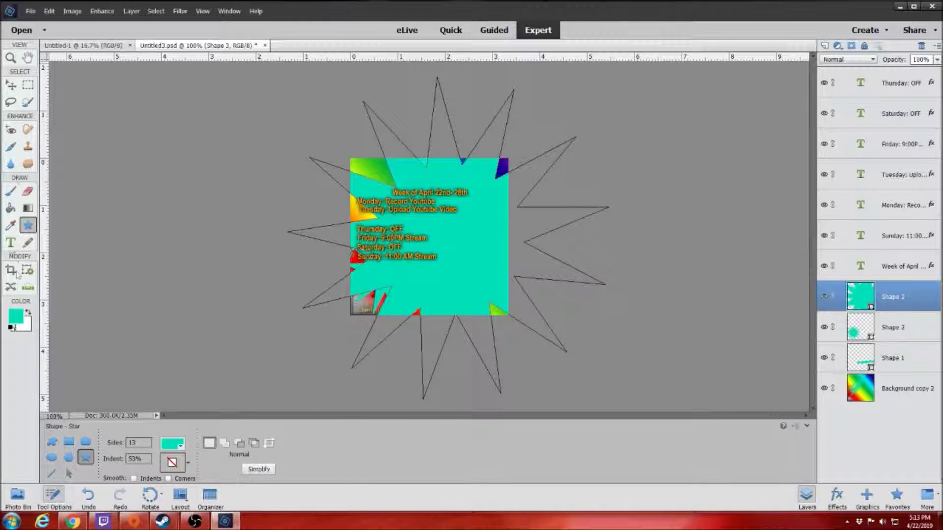
left_click(11, 244)
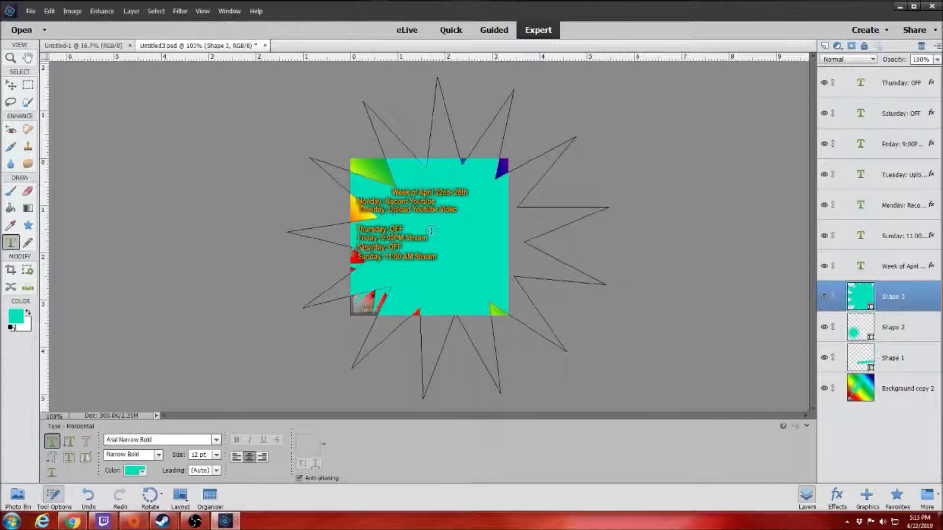
left_click(447, 239)
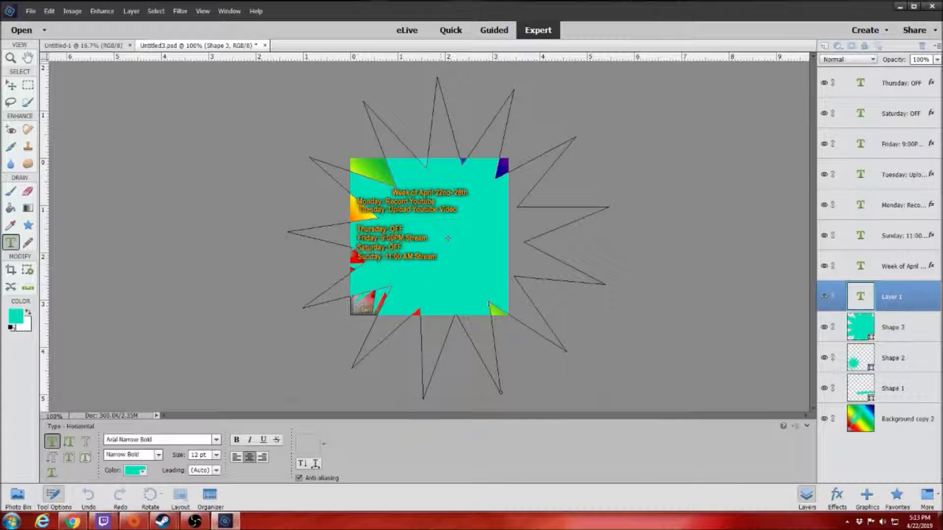
left_click(500, 308)
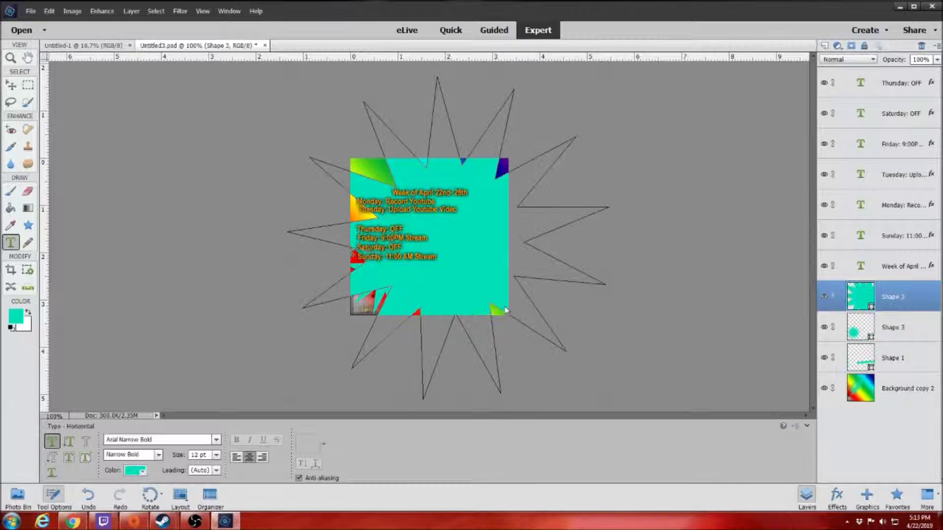
Select the Week of April text layer, switch to the Untitled-1 document and draw a wide text box across the page for "asdf"
left_click(903, 266)
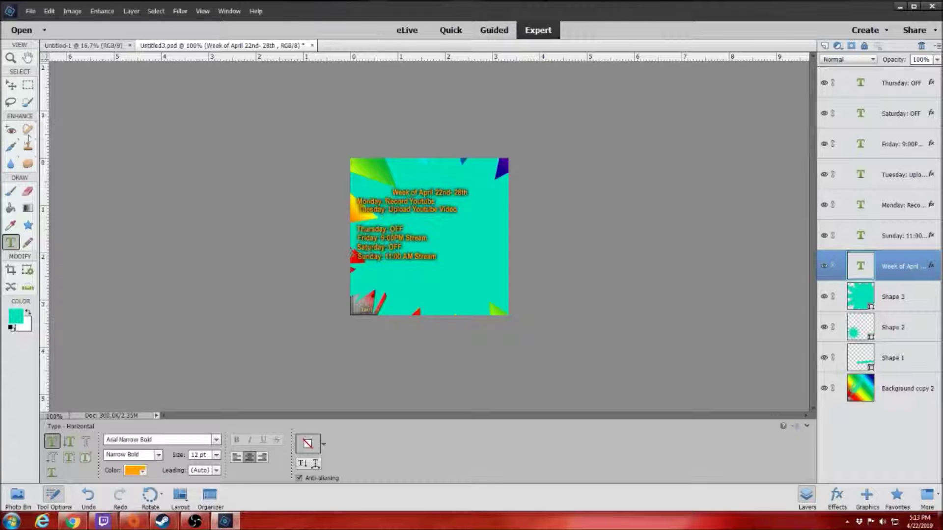
left_click(83, 45)
left_click_drag(339, 173, 511, 302)
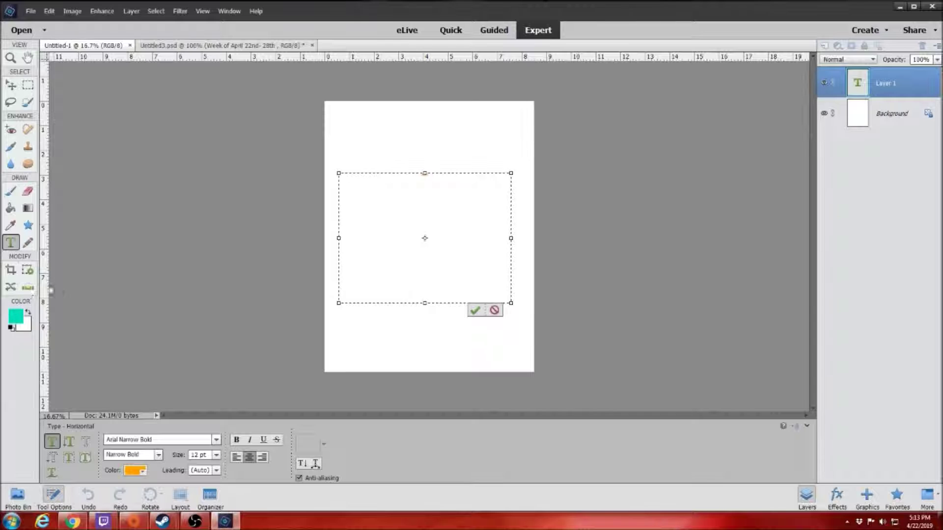
Try another font and a black text colour for the "asdf" text box, and commit the text
left_click(215, 439)
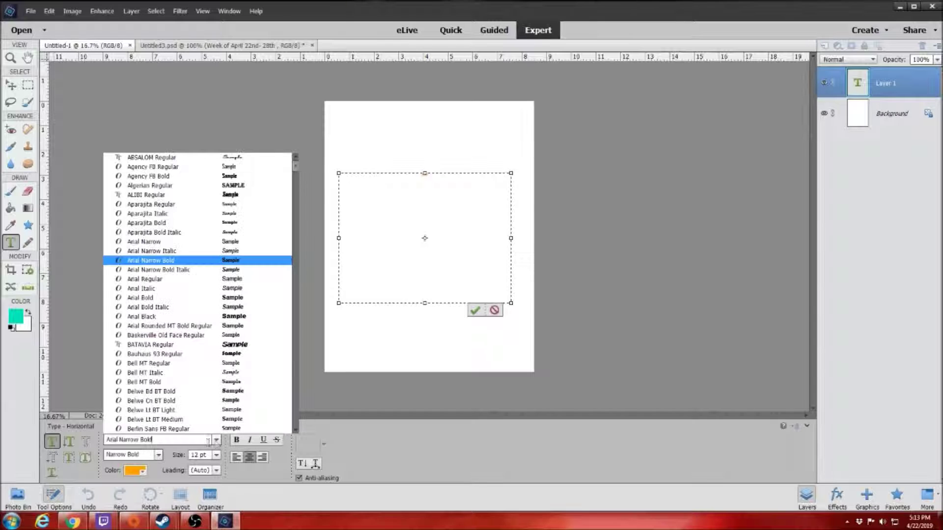
left_click(191, 350)
left_click(135, 471)
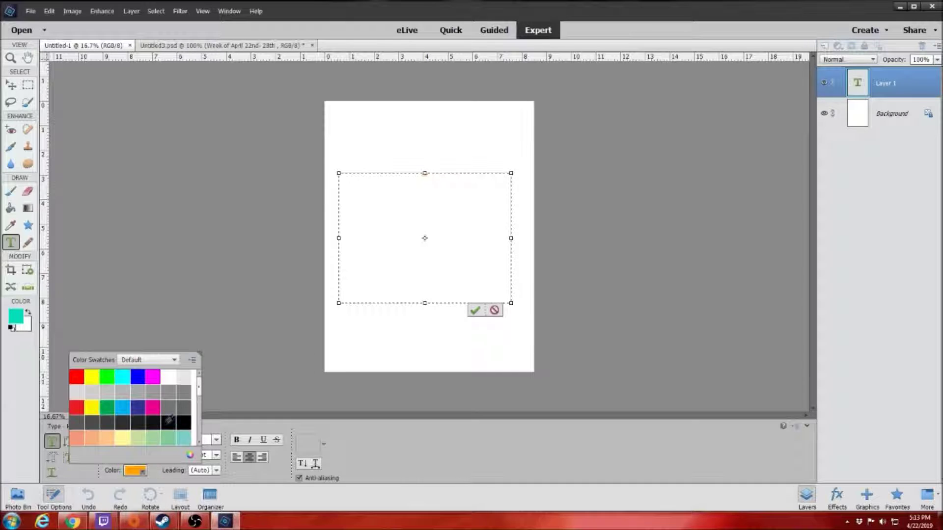
left_click(169, 422)
left_click(475, 311)
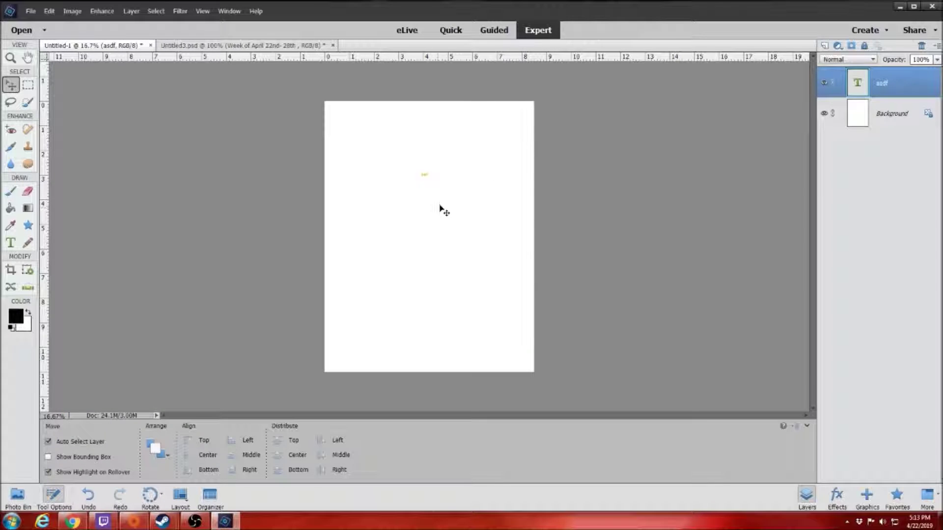
left_click(10, 242)
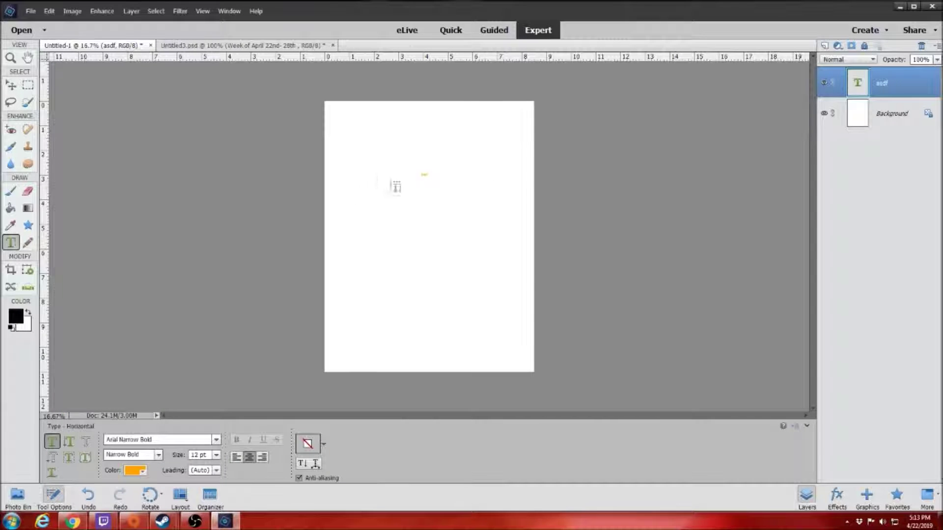
left_click_drag(428, 171, 397, 171)
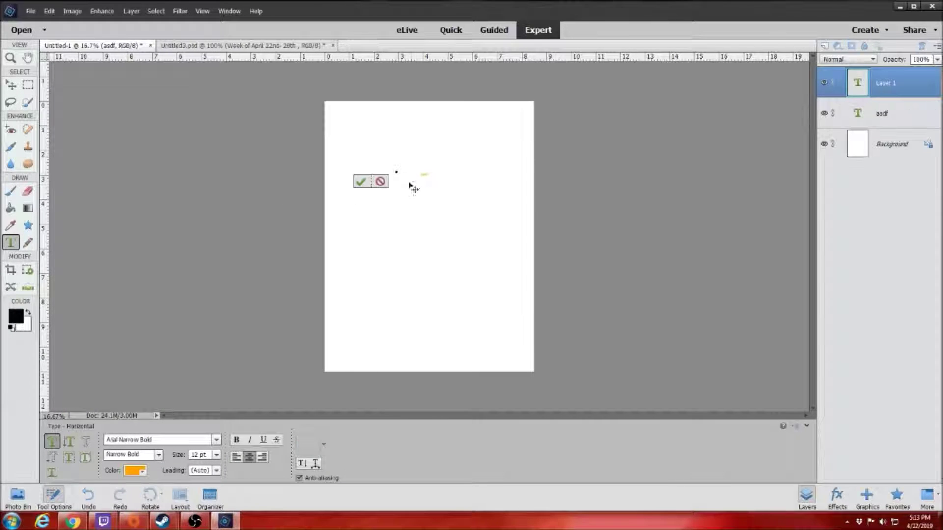
left_click(382, 182)
Set the "asdf" text to 36 pt, replace it with "Scouter is the best" and commit it
left_click(424, 172)
left_click_drag(432, 175, 406, 176)
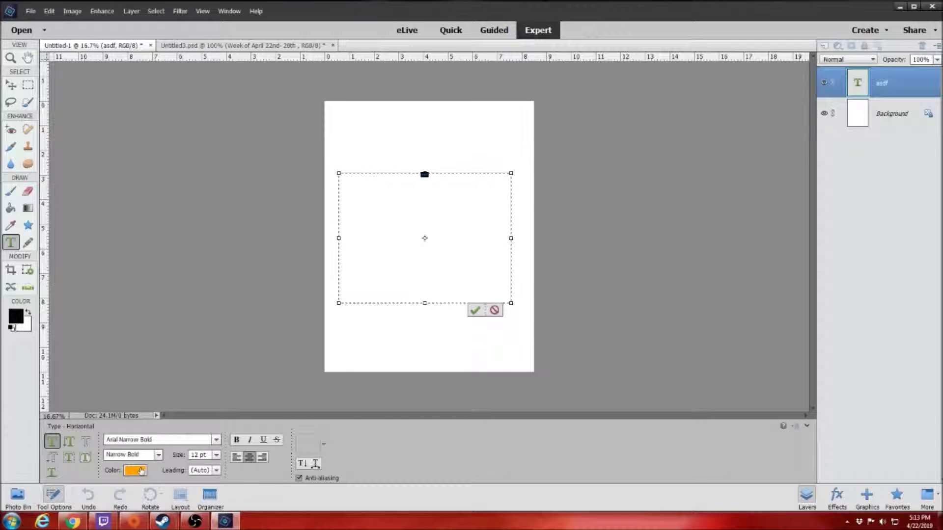
left_click(216, 455)
left_click(211, 422)
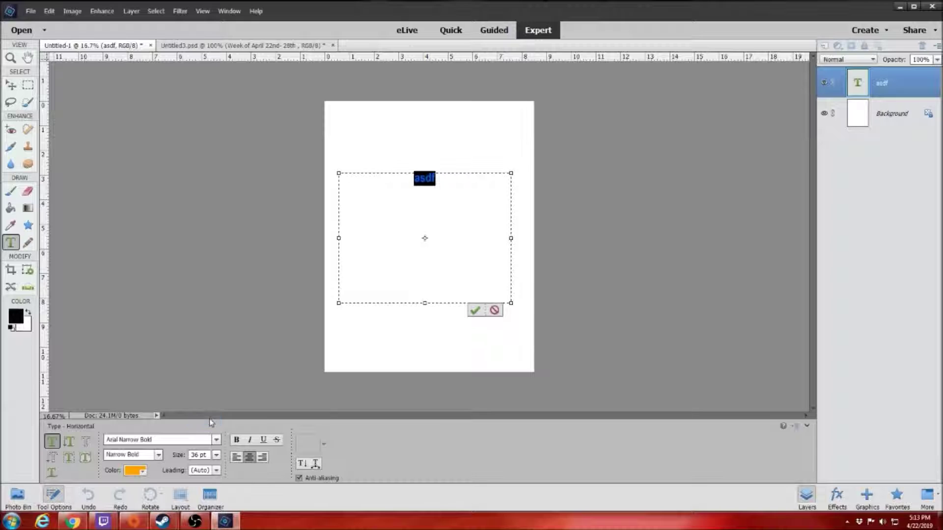
type("Scandinavia")
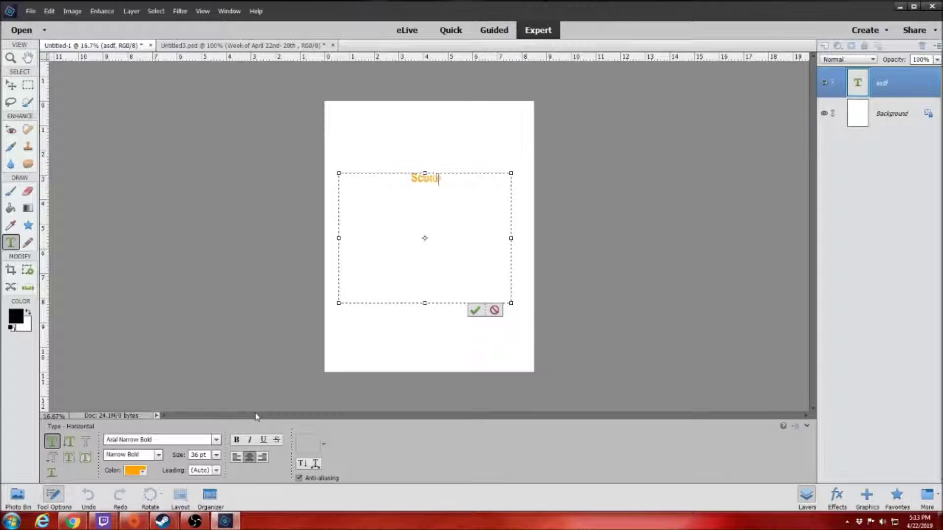
type(" the best")
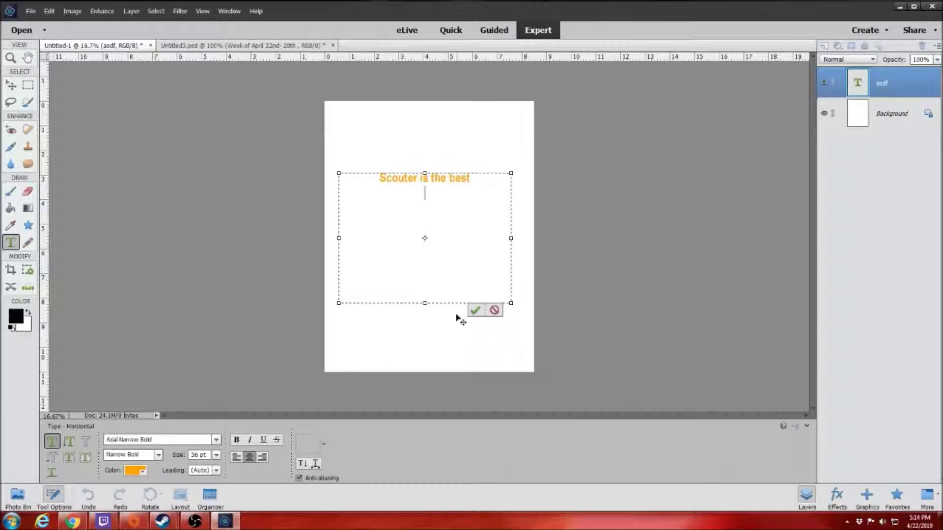
left_click(474, 310)
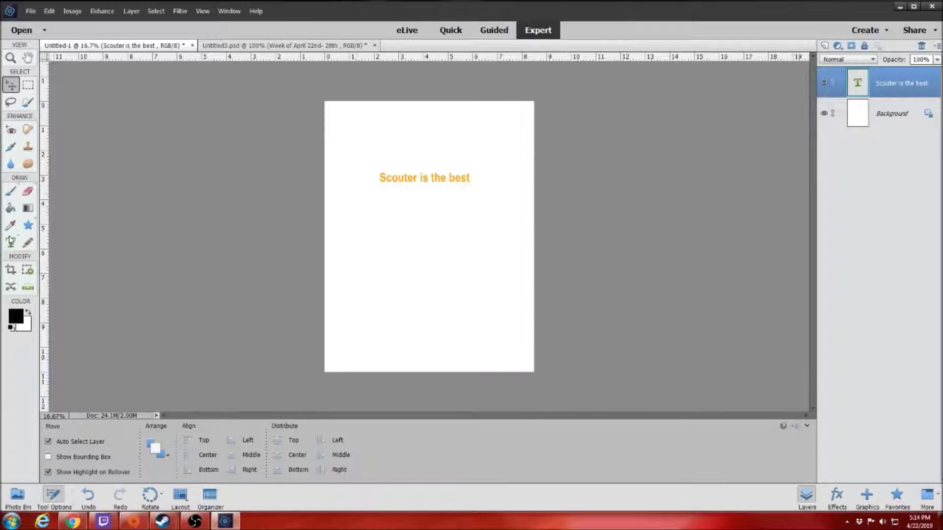
left_click(10, 243)
left_click(414, 177)
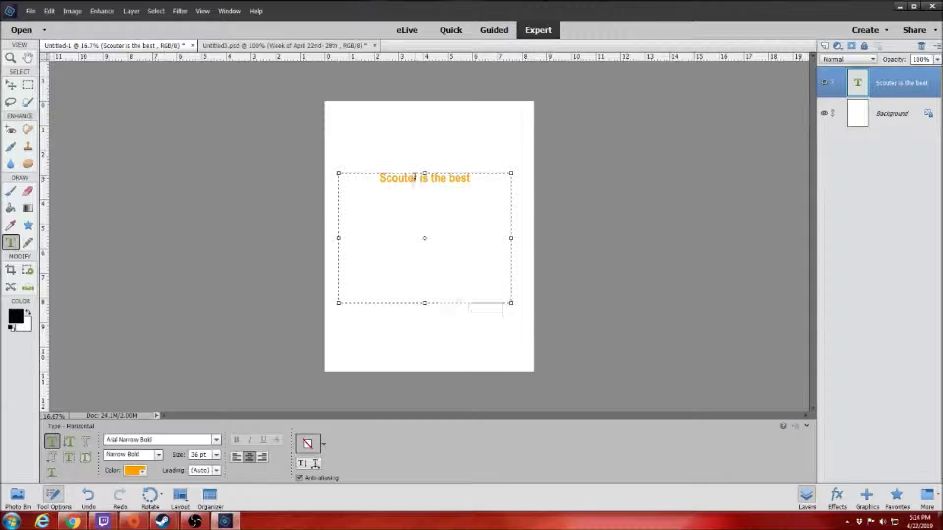
left_click(559, 166)
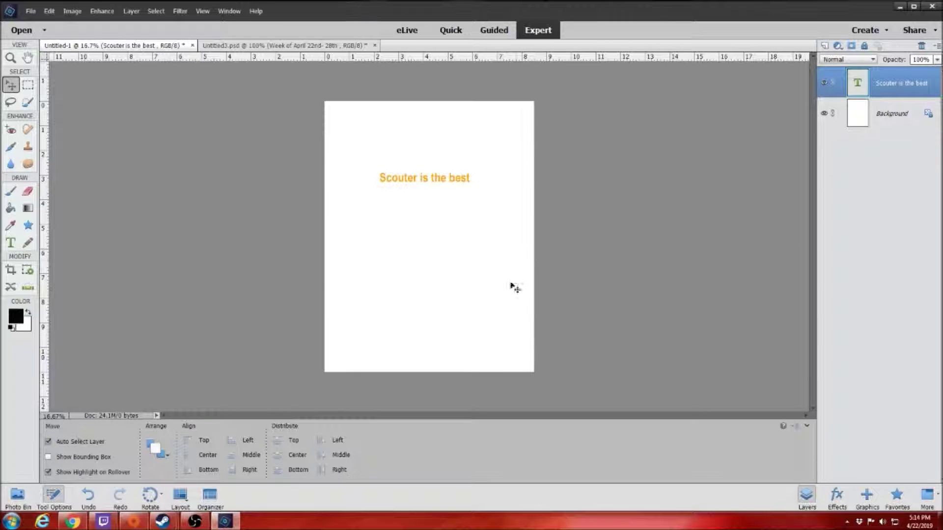
left_click(11, 243)
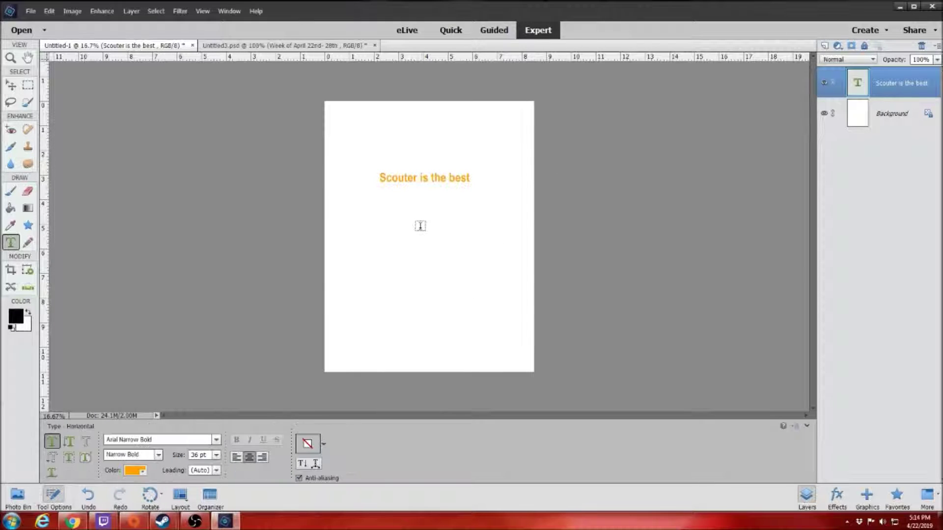
left_click(648, 212)
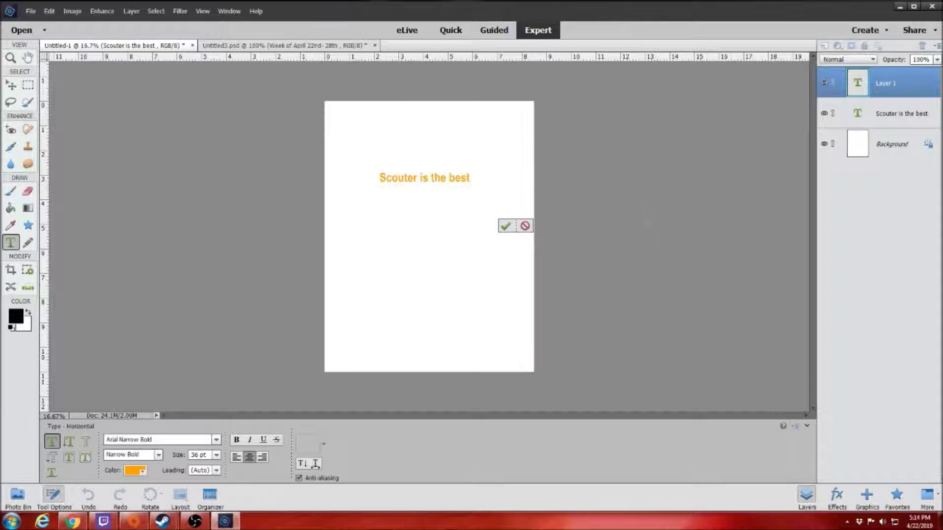
left_click(525, 226)
Draw overlapping black strokes on the Background layer around the text with the 1366 px Pencil, leaving the type layer unsimplified
left_click(26, 244)
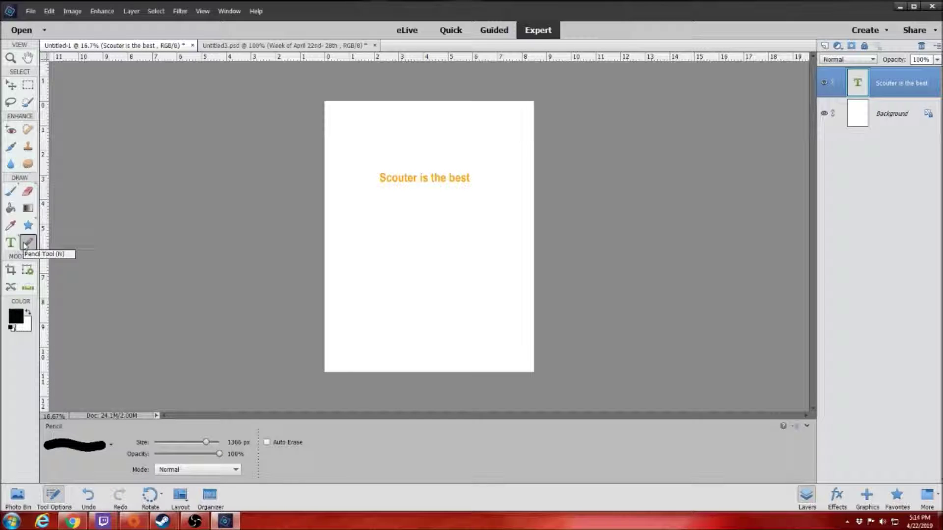
left_click(105, 445)
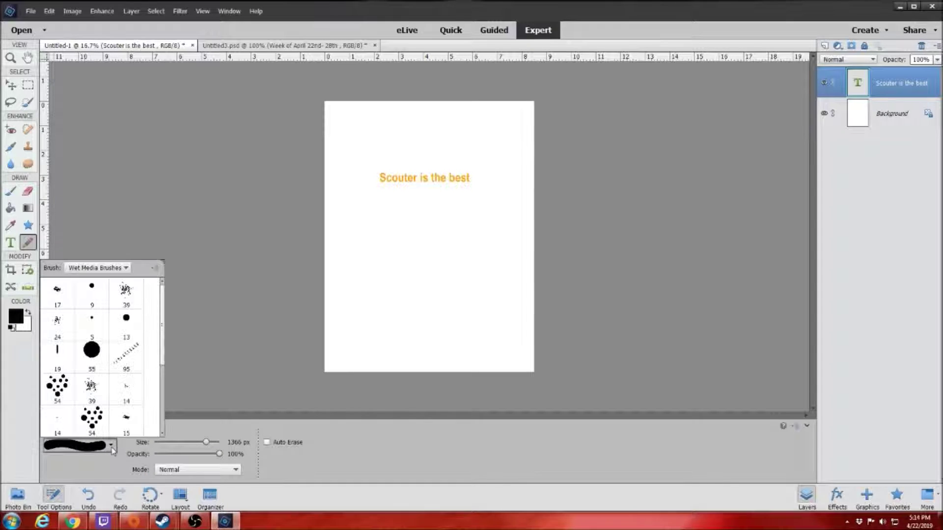
left_click(297, 251)
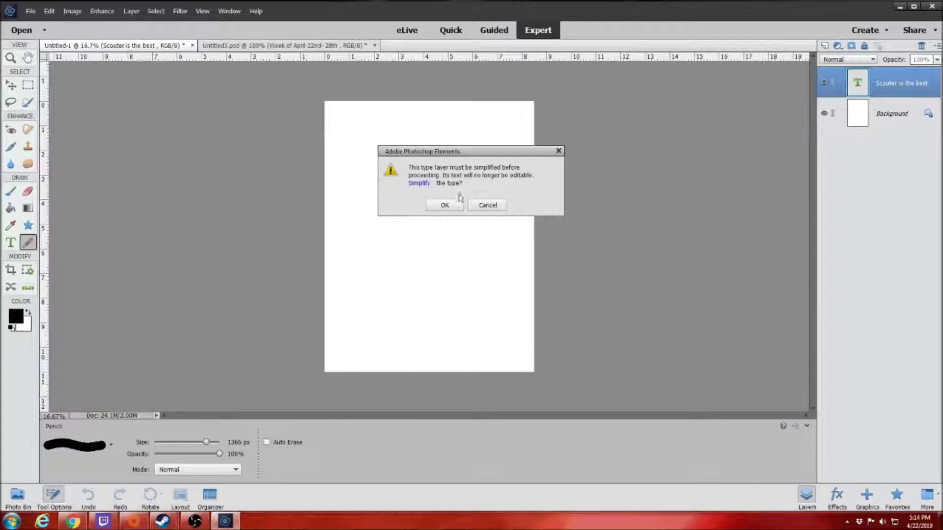
left_click(559, 151)
left_click(884, 114)
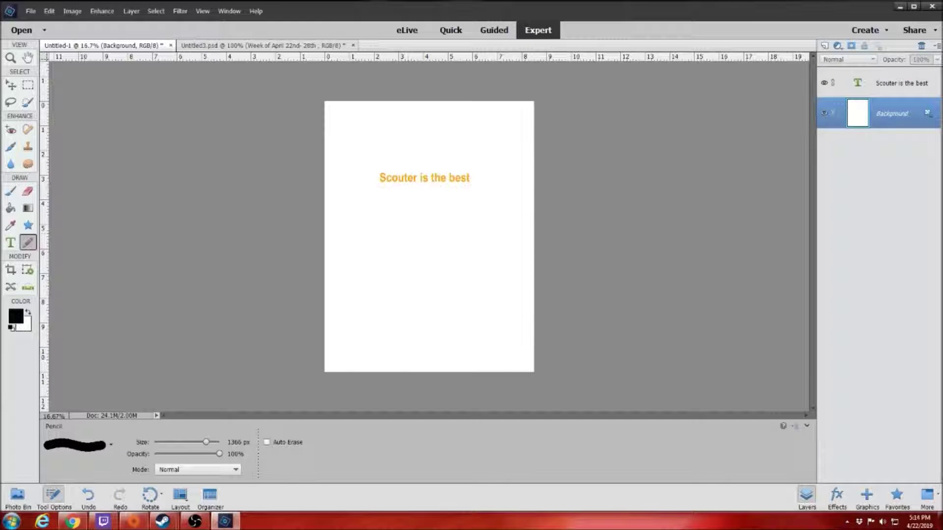
left_click(404, 245)
left_click(447, 253)
mouse_move(433, 253)
left_mouse_down()
mouse_move(460, 213)
mouse_move(409, 191)
mouse_move(394, 209)
mouse_move(387, 157)
mouse_move(360, 161)
left_mouse_up()
Crop the Untitled-1 page with no ratio restriction to a shorter, roughly square area around the black strokes and the text
left_click(10, 270)
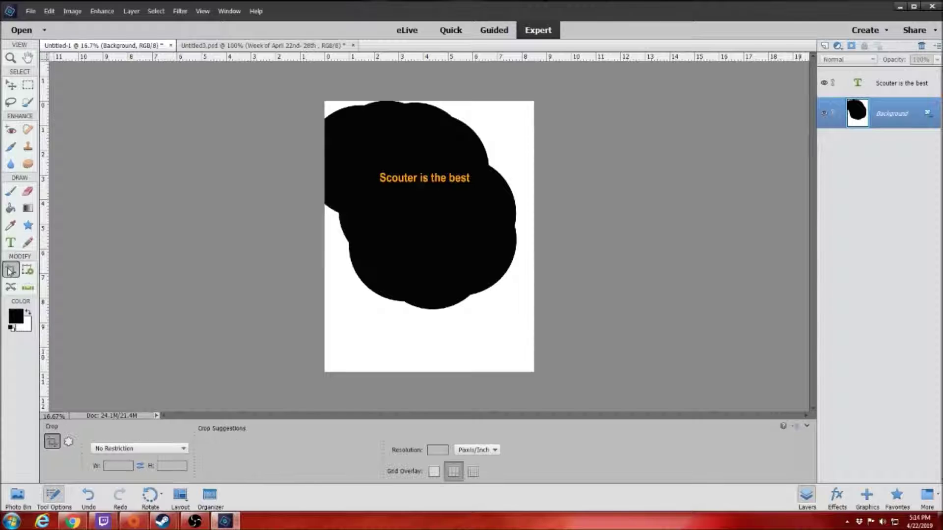
mouse_move(448, 228)
left_mouse_down()
mouse_move(506, 200)
mouse_move(413, 134)
mouse_move(388, 160)
left_mouse_up()
left_click_drag(456, 219, 444, 179)
left_click(493, 310)
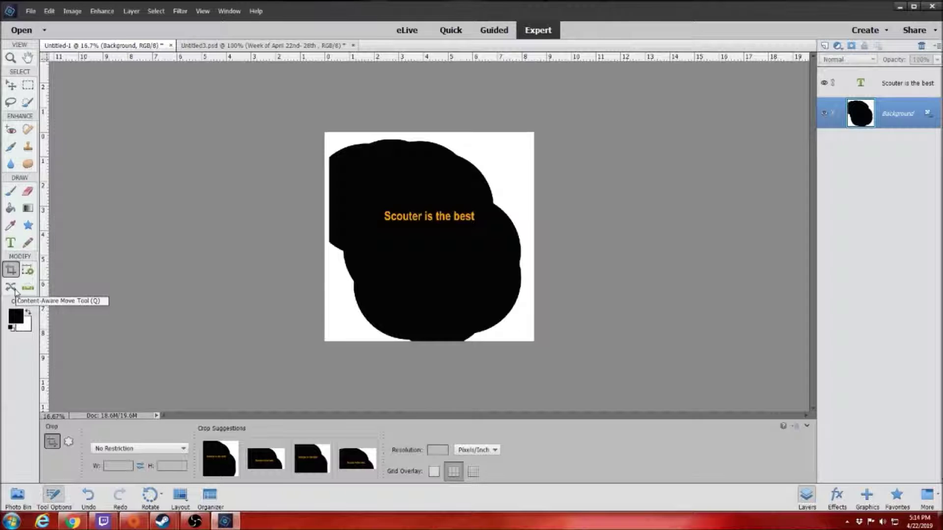
Try straightening all layers along a line sloping across the text with the Straighten tool, and undo it
left_click(28, 286)
left_click_drag(459, 202, 509, 224)
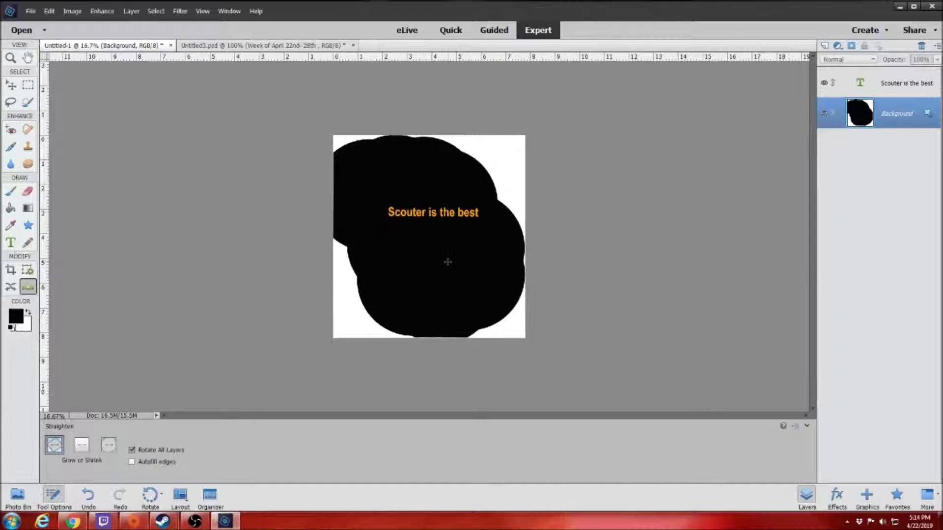
key("ctrl+z")
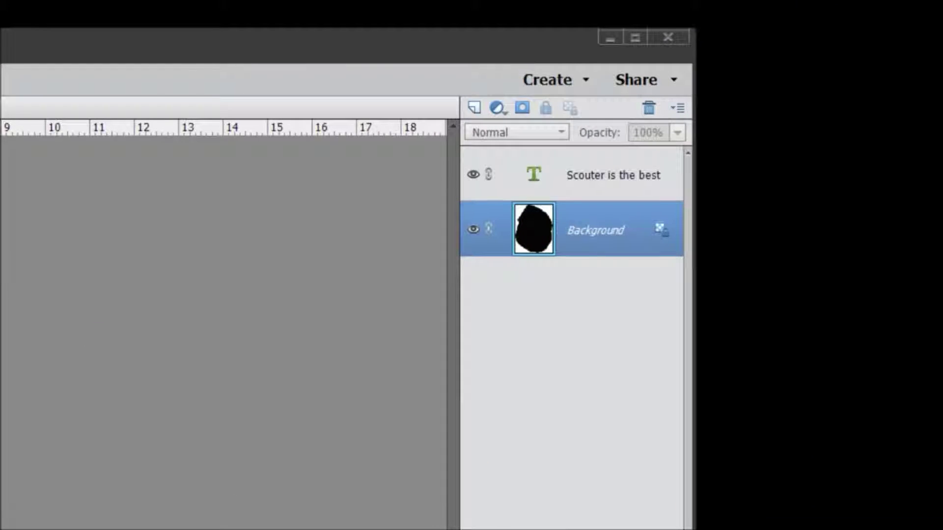
Add a blank layer above the Background and scribble looping red brush strokes on it and on the Background layer
left_click(403, 197)
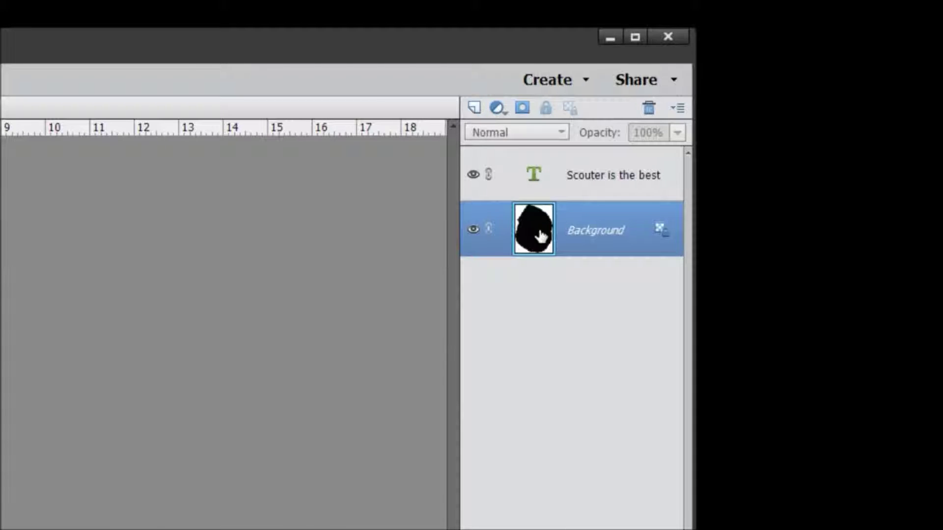
left_click(474, 108)
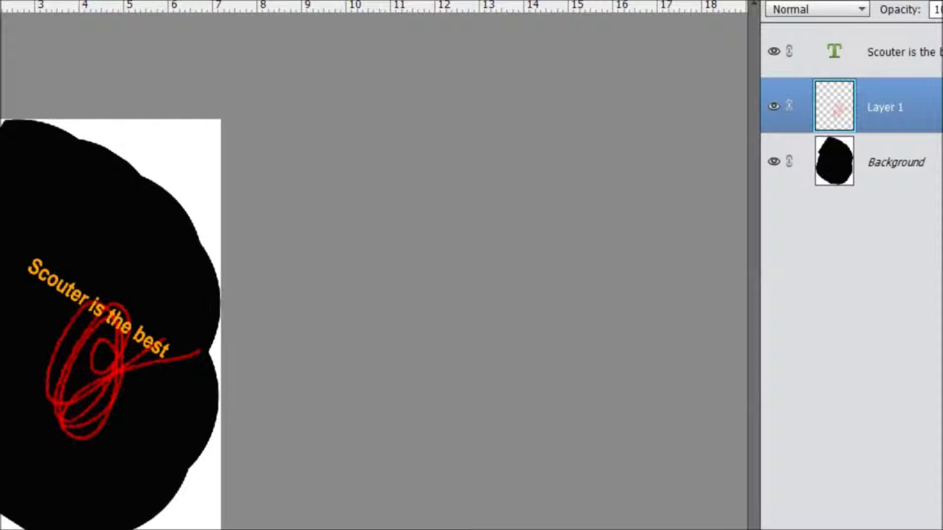
left_click(888, 183)
mouse_move(133, 294)
left_mouse_down()
mouse_move(113, 270)
mouse_move(139, 223)
mouse_move(120, 213)
left_mouse_up()
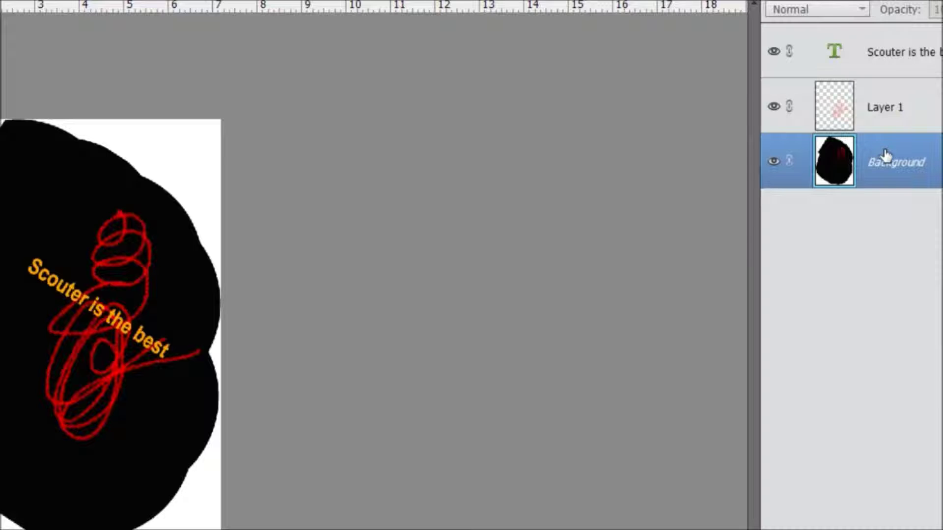
Delete Layer 1 and paint long crossing red brush strokes over the black shape on the Background layer
left_click(888, 125)
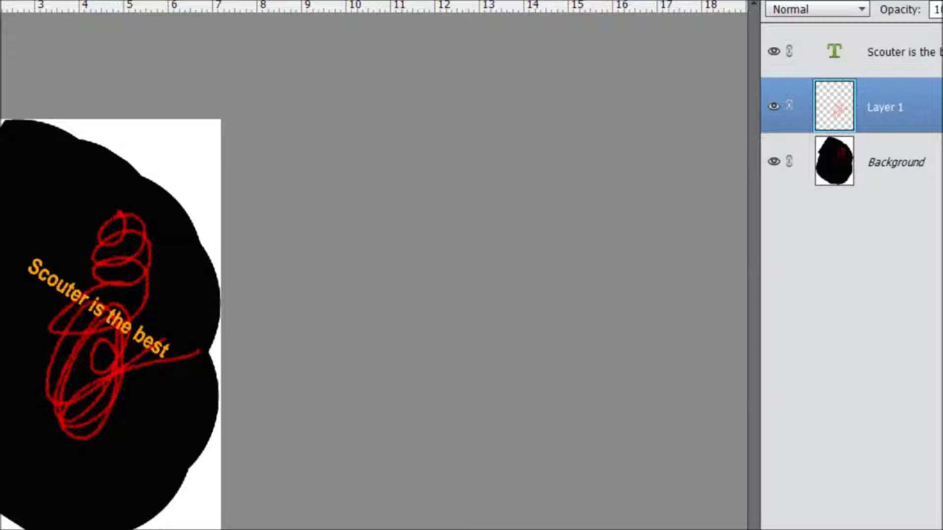
key("Delete")
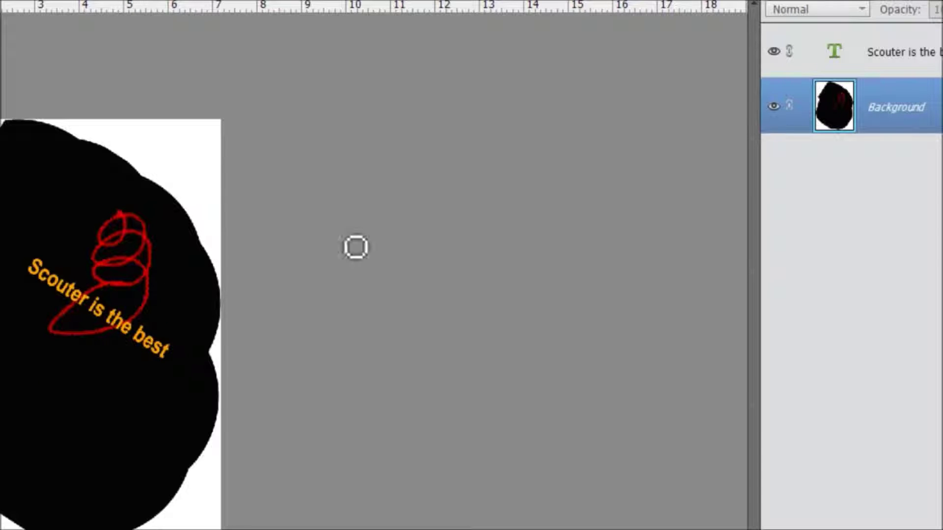
mouse_move(3, 278)
left_mouse_down()
mouse_move(231, 475)
mouse_move(215, 455)
left_mouse_up()
left_click_drag(171, 296, 3, 369)
left_click_drag(3, 312, 297, 441)
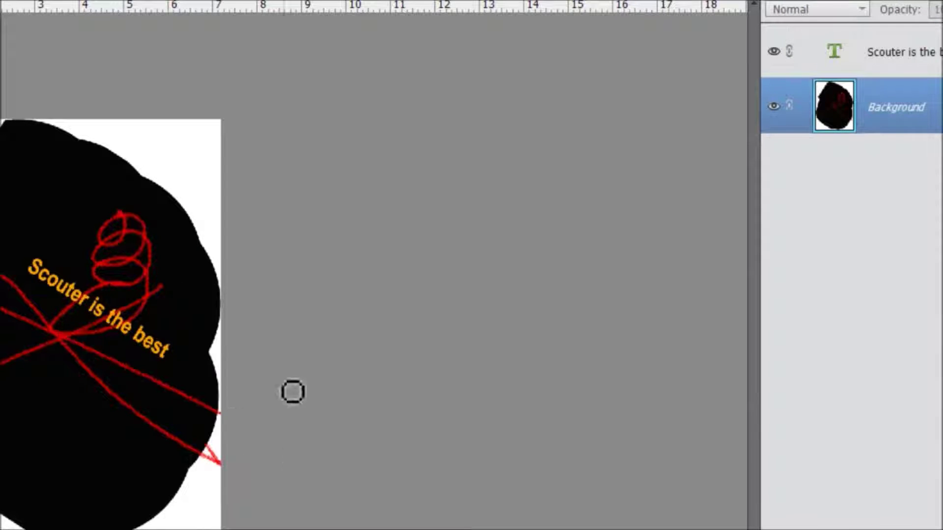
left_click_drag(230, 281, 3, 443)
left_click_drag(89, 267, 128, 438)
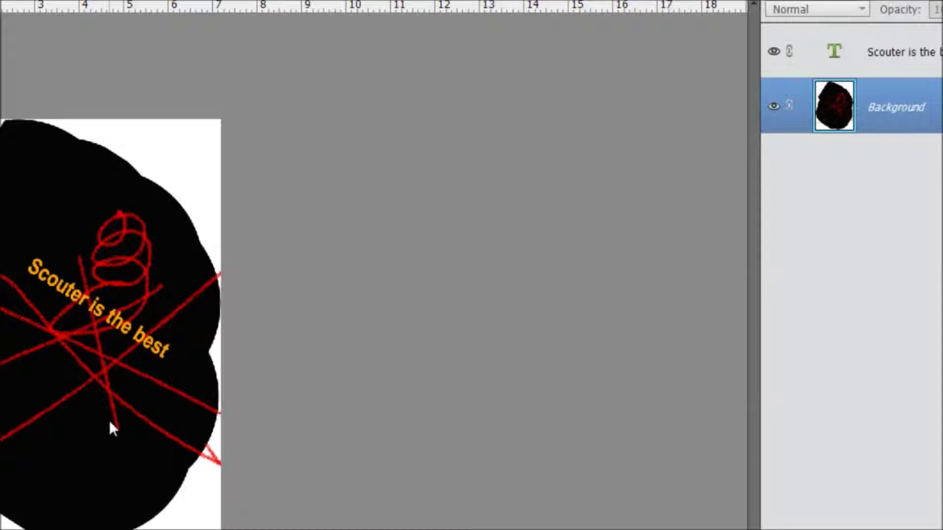
Undo the crossing red strokes, the deletion of Layer 1 and the earlier red scribbles
key("ctrl+z")
key("ctrl+z")
key("ctrl+z")
key("ctrl+z")
key("ctrl+z")
key("ctrl+z")
key("ctrl+z")
key("ctrl+z")
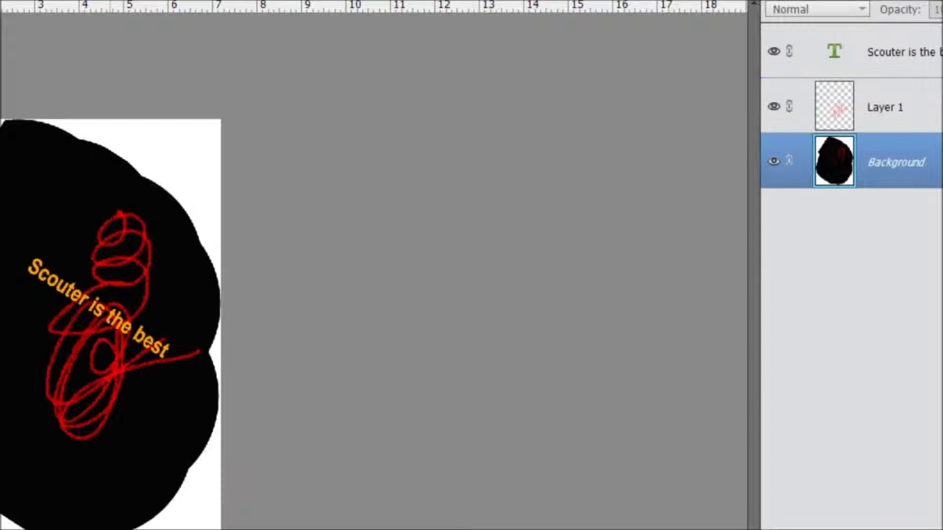
Paint a short diagonal red stroke across the text on Layer 1, select each layer in turn, and delete Layer 1
left_click_drag(150, 317, 63, 387)
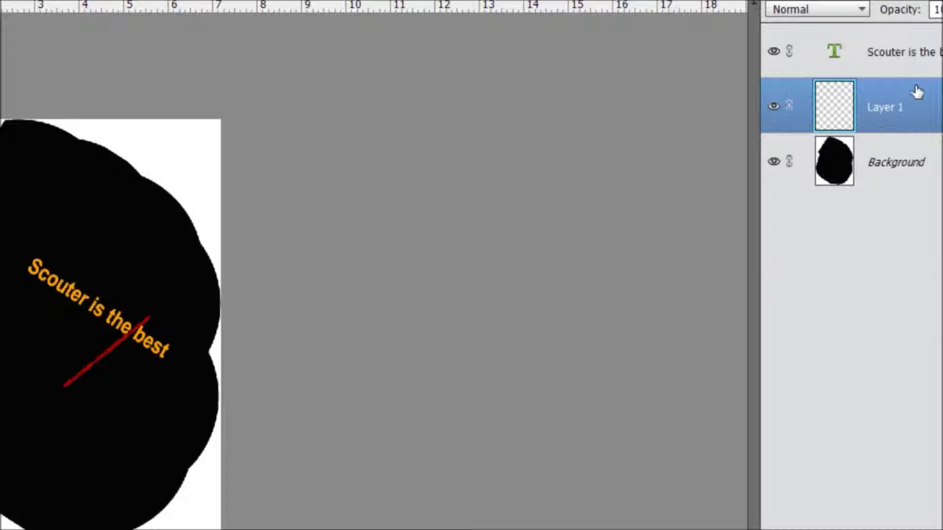
left_click(896, 67)
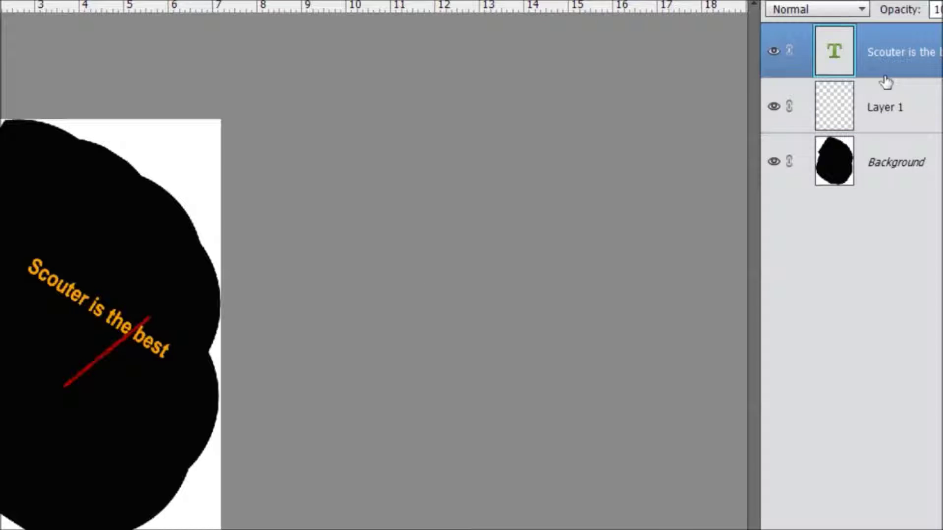
left_click(877, 150)
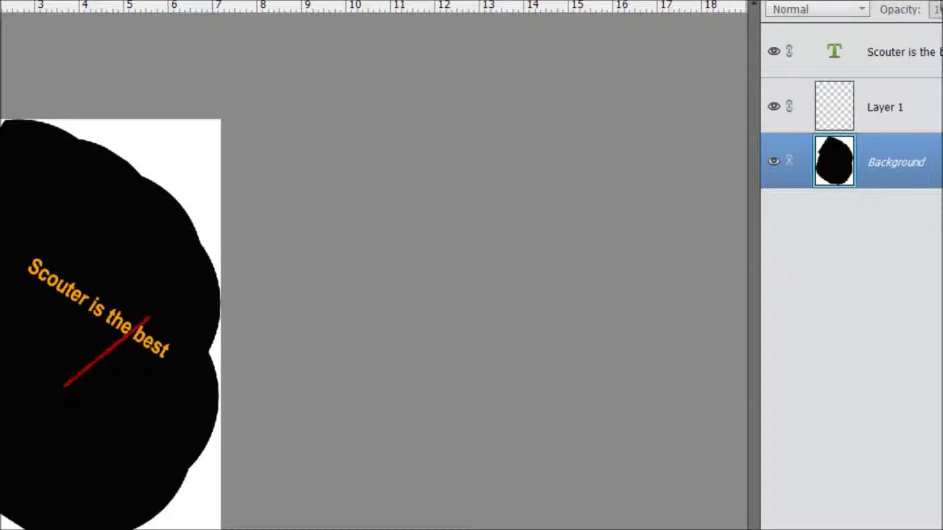
left_click(900, 103)
key("Delete")
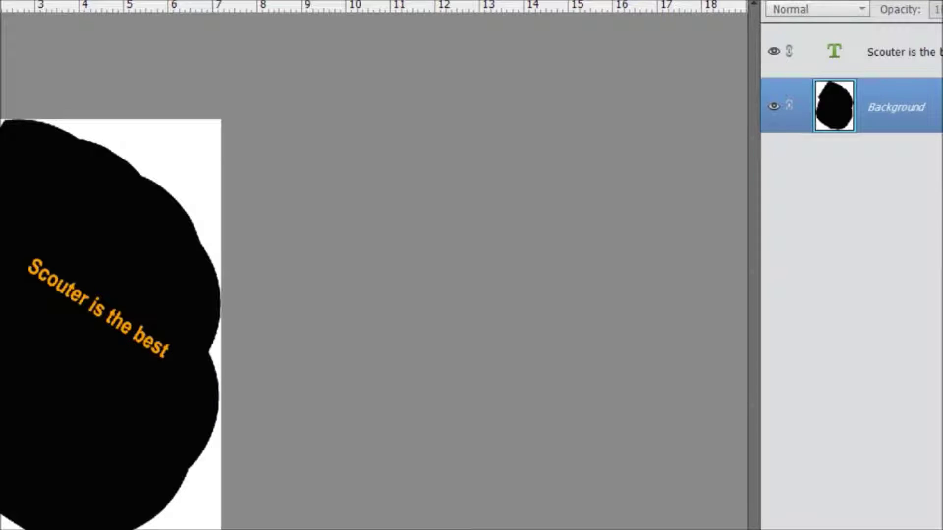
Lock the "Scouter is the best" type layer, and add and delete a blank layer above it
left_click(871, 58)
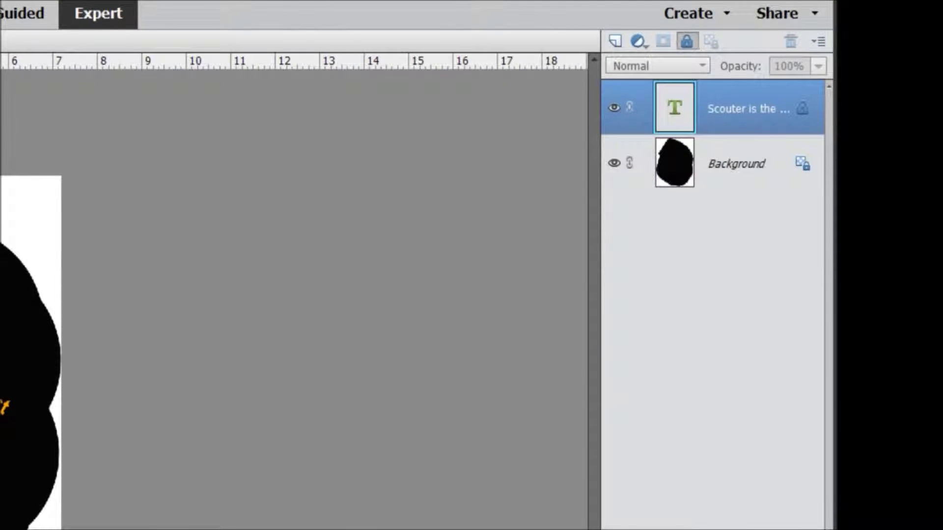
left_click(615, 41)
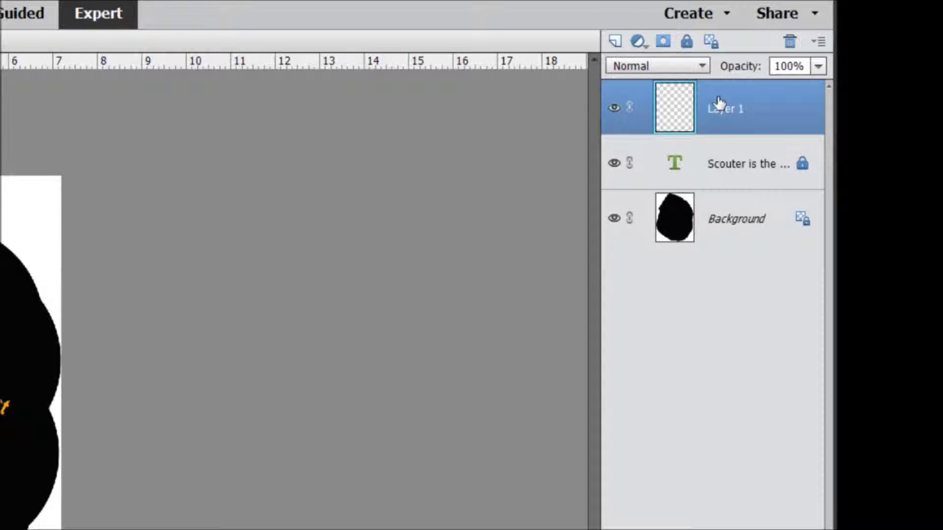
left_click(790, 40)
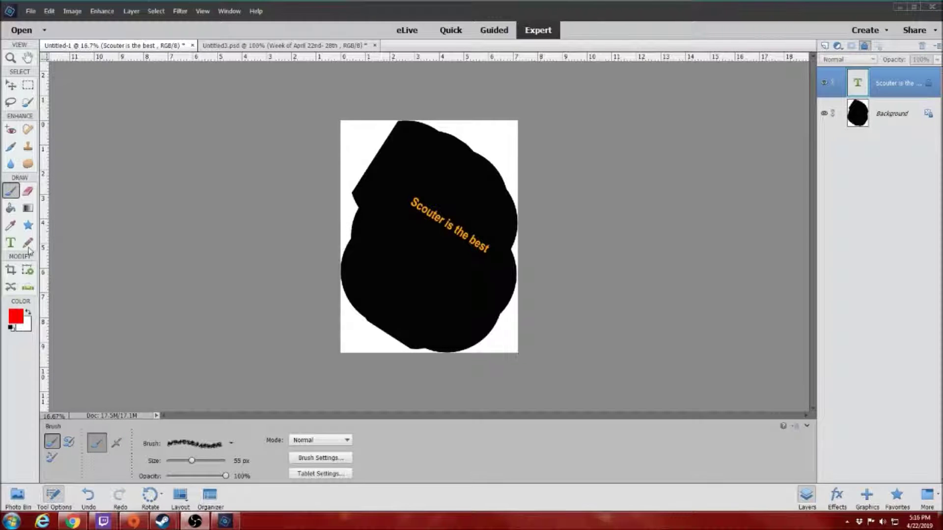
left_click(781, 96)
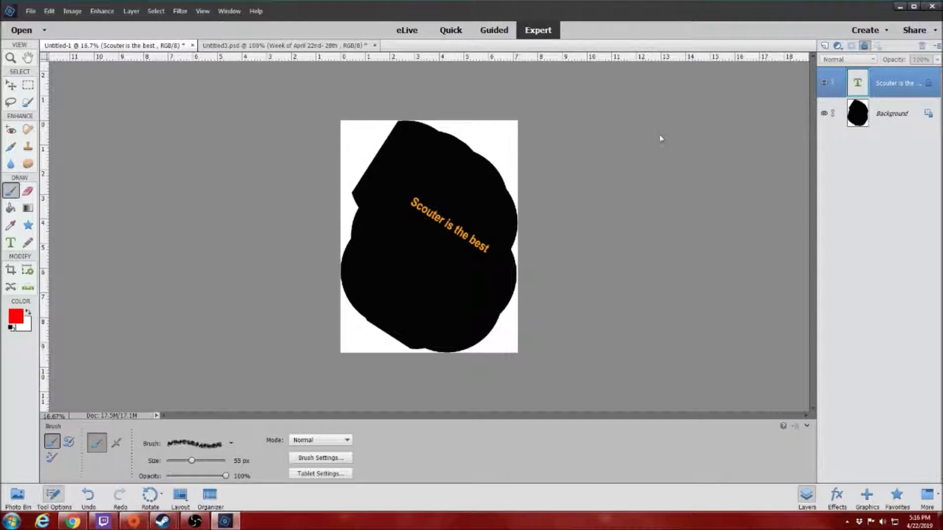
Try to pick up the locked "Scouter is the best" text with the Move tool, and select the Background layer
left_click(11, 85)
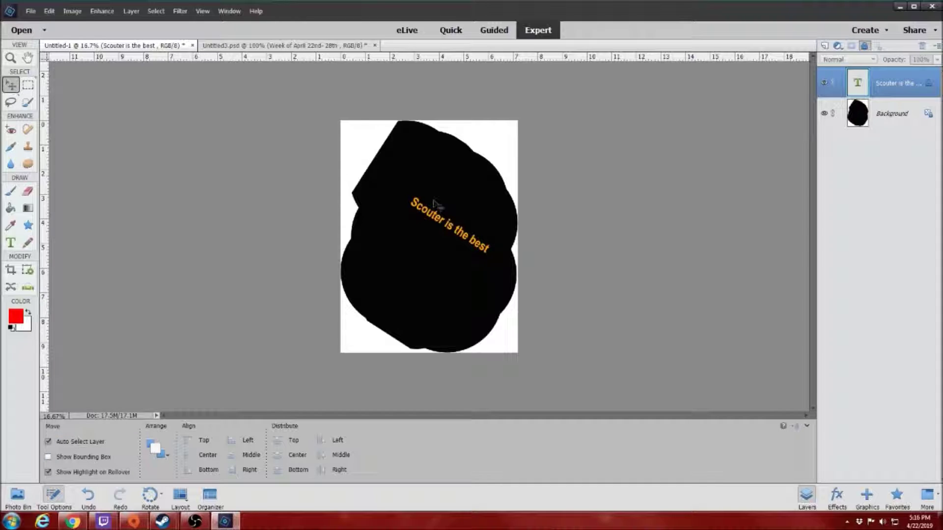
left_click(459, 219)
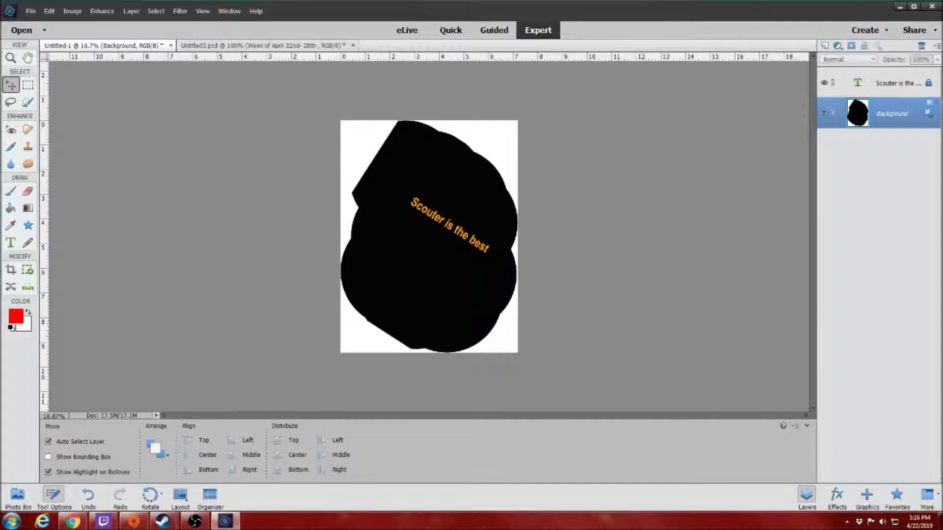
left_click(914, 93)
left_click(906, 110)
Switch to the Untitled3.psd document and select several schedule text layers directly on the image with the Move tool
left_click(314, 45)
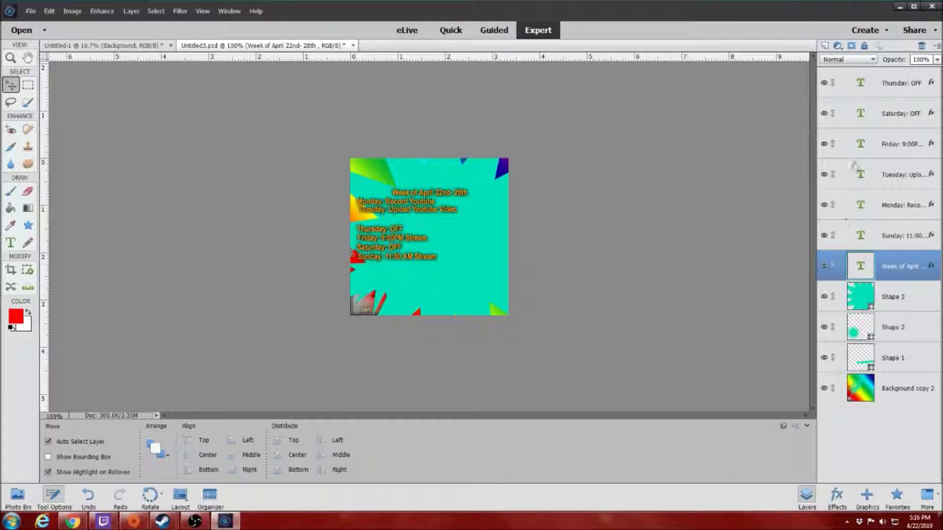
left_click(410, 203)
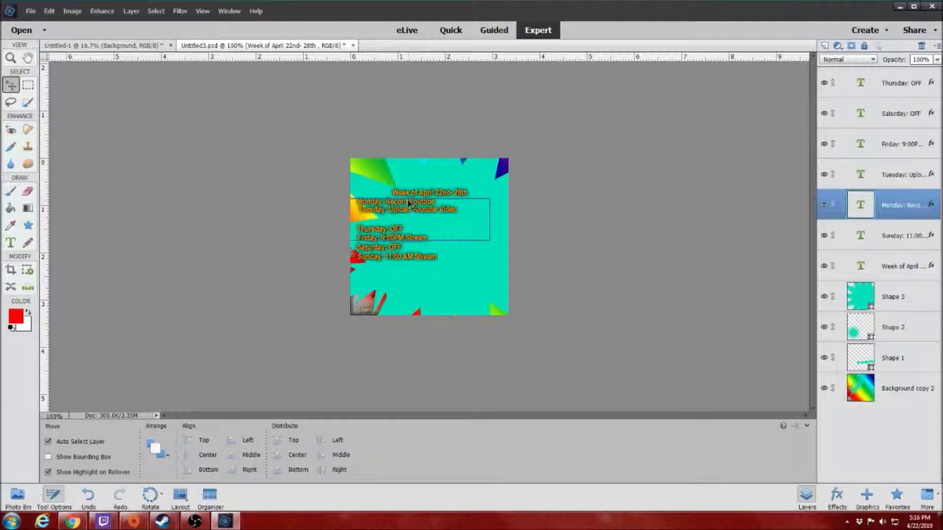
left_click(419, 222)
left_click(422, 210)
left_click(421, 195)
Shift the turquoise Shape 3 star and the rainbow background, lock the Background copy 2 layer, and move the star again
left_click_drag(417, 229, 427, 216)
left_click_drag(513, 297, 494, 289)
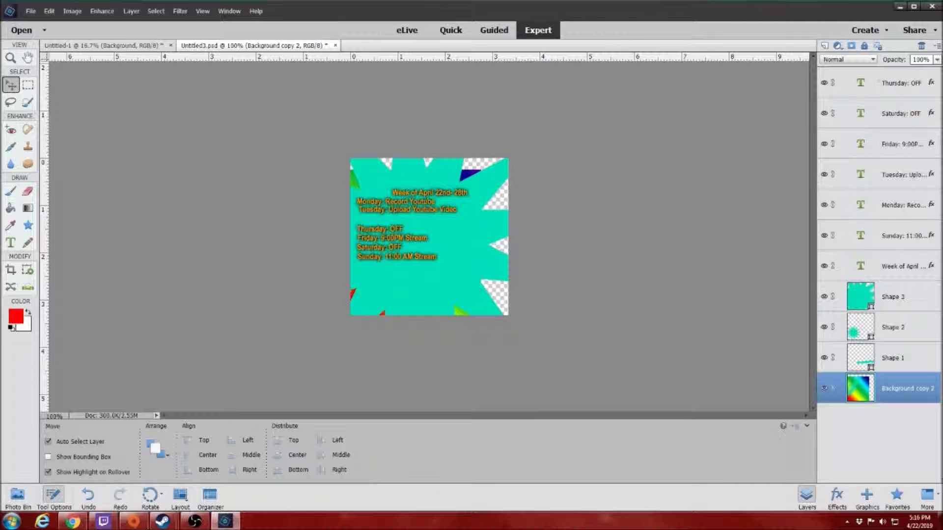
left_click(864, 47)
left_click_drag(448, 184, 472, 186)
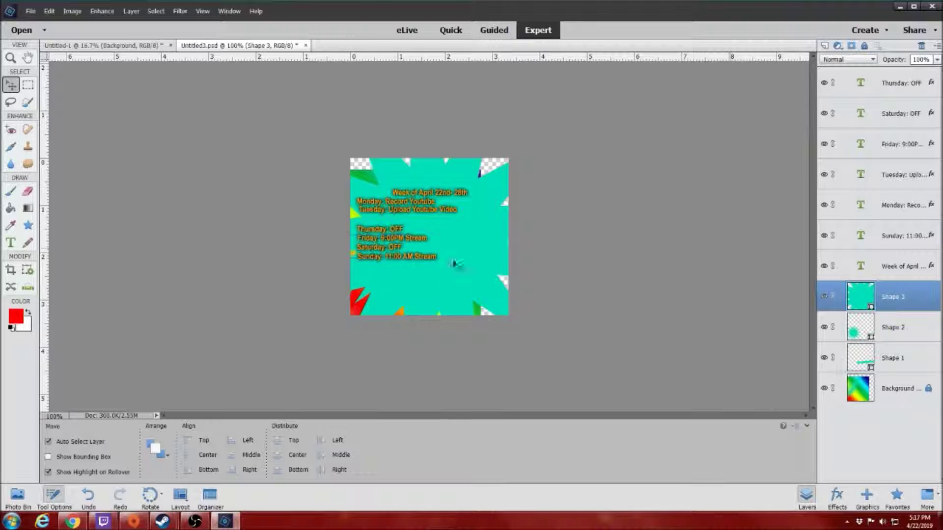
Draw a large 3-sided turquoise polygon extending past the edge of the schedule image
left_click(30, 230)
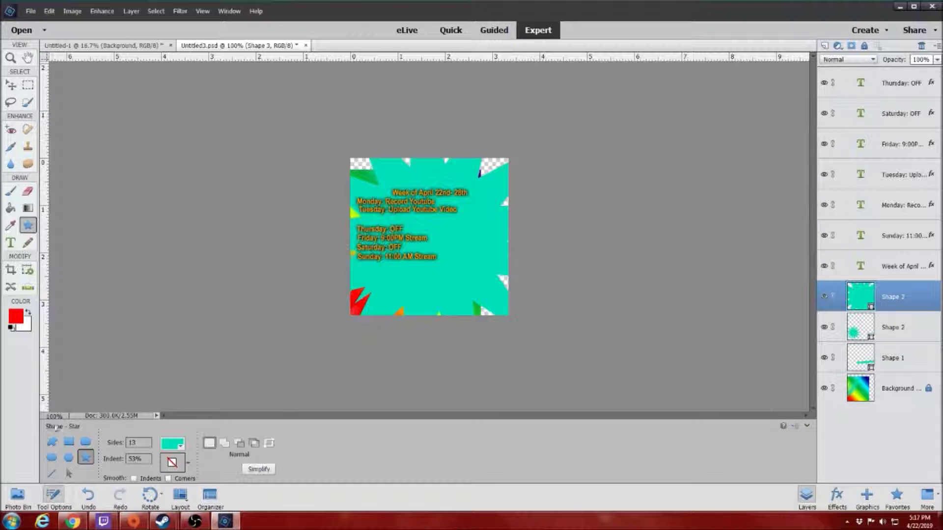
left_click(69, 457)
left_click_drag(389, 236, 410, 282)
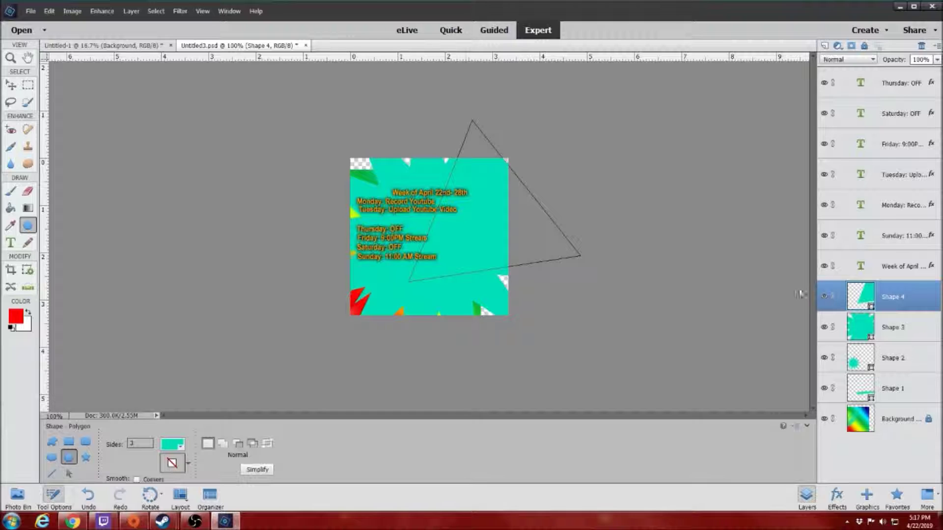
Undo the shape, move, lock, gradient and dodge edits on the schedule image back to the earliest available history state
key("ctrl+z")
key("ctrl+z")
key("ctrl+z")
key("ctrl+z")
key("ctrl+z")
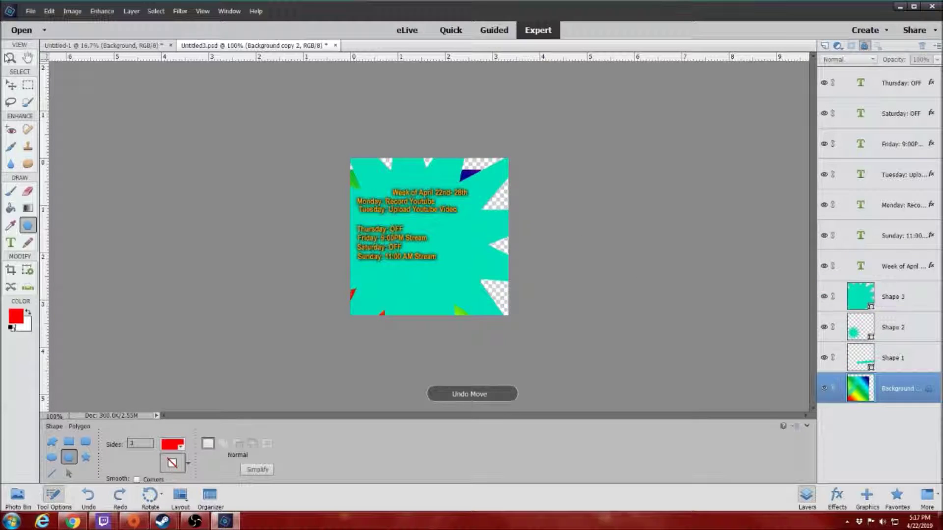
key("ctrl+z")
key("ctrl+z")
key("ctrl+z")
key("ctrl+z")
key("ctrl+z")
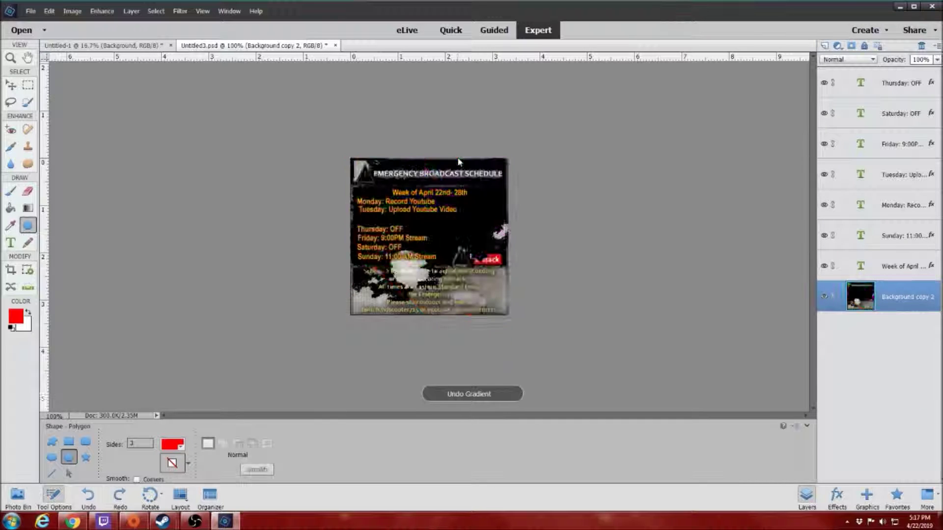
key("ctrl+z")
key("ctrl+z")
key("ctrl+z")
key("ctrl+z")
key("ctrl+z")
key("ctrl+z")
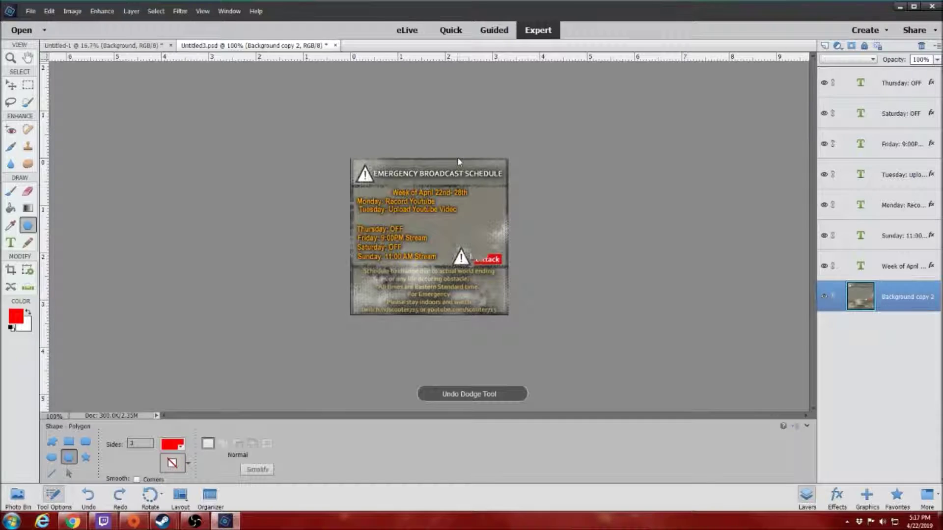
key("ctrl+z")
key("ctrl+z")
key("ctrl+z")
key("ctrl+z")
key("ctrl+z")
key("ctrl+z")
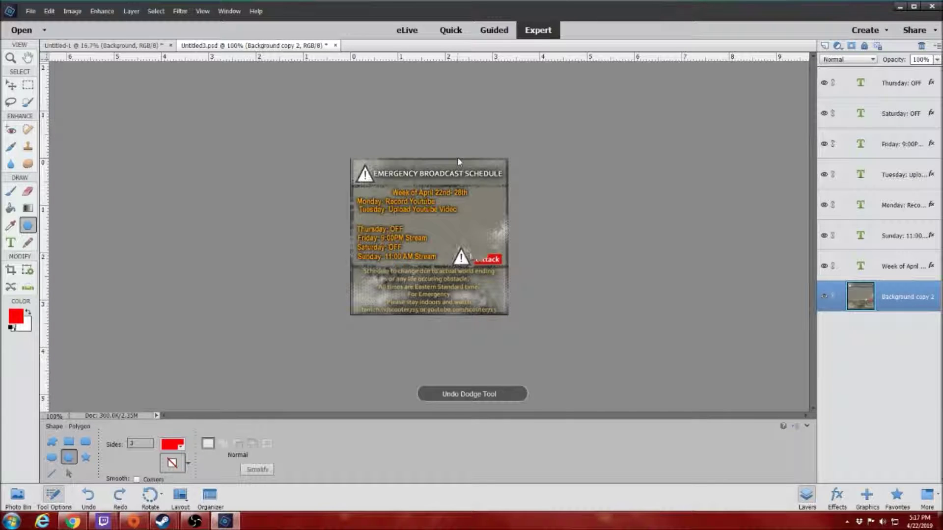
key("ctrl+z")
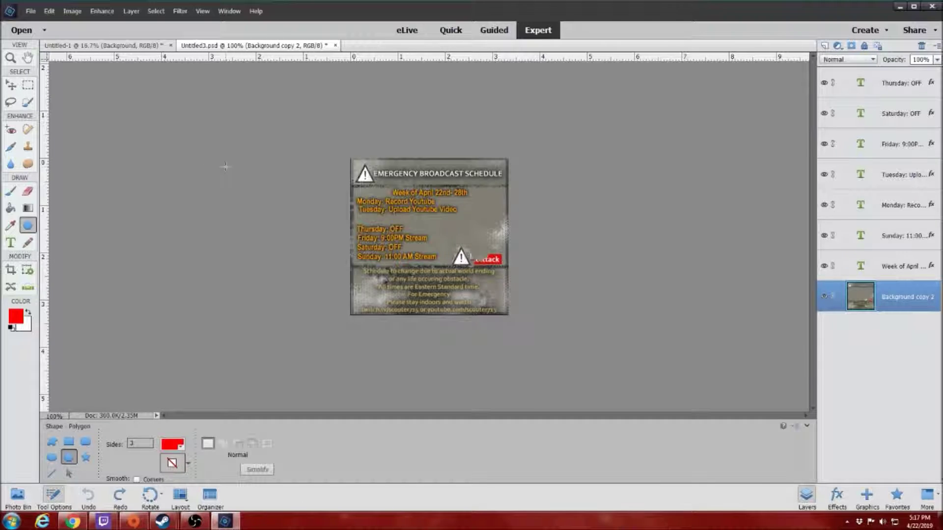
left_click(49, 11)
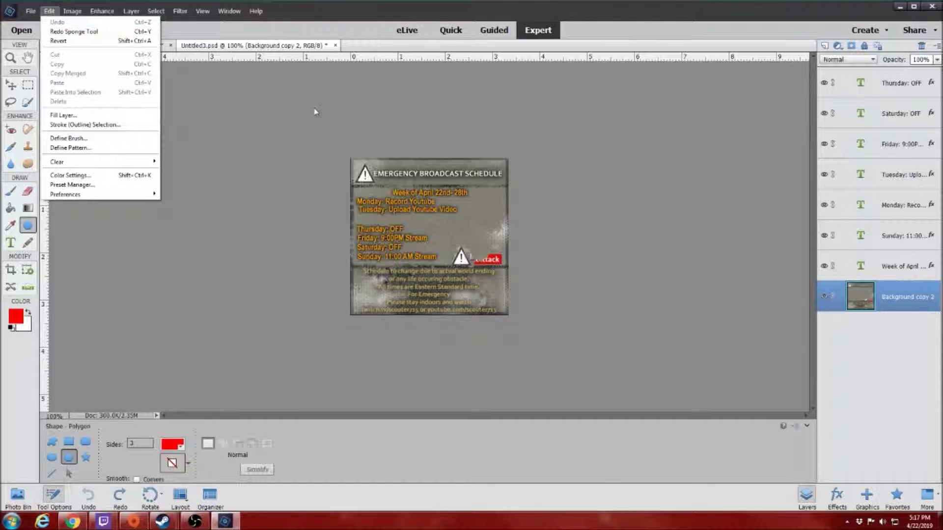
left_click(262, 229)
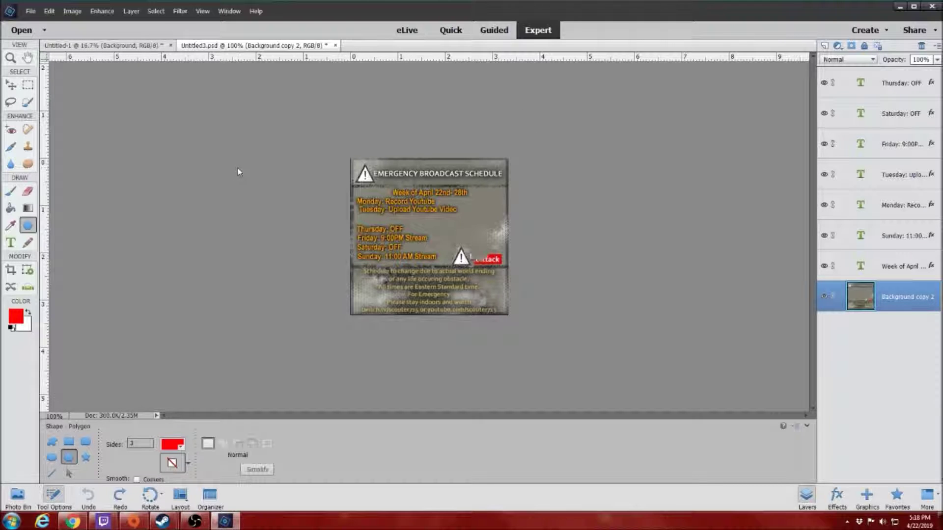
Magnify the schedule image to 400% with the Zoom tool, around the week heading and upper schedule lines
left_click(9, 58)
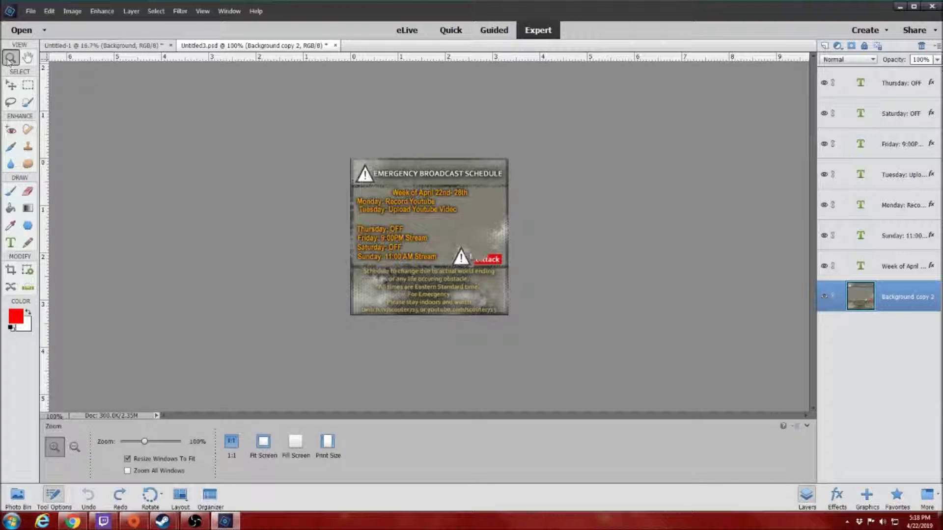
left_click(388, 212)
left_click(28, 57)
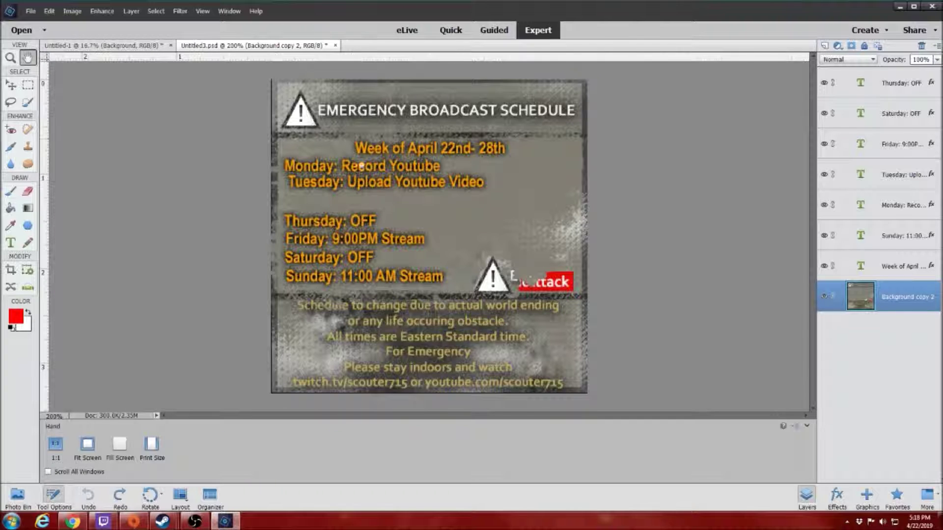
left_click(10, 59)
left_click(458, 166)
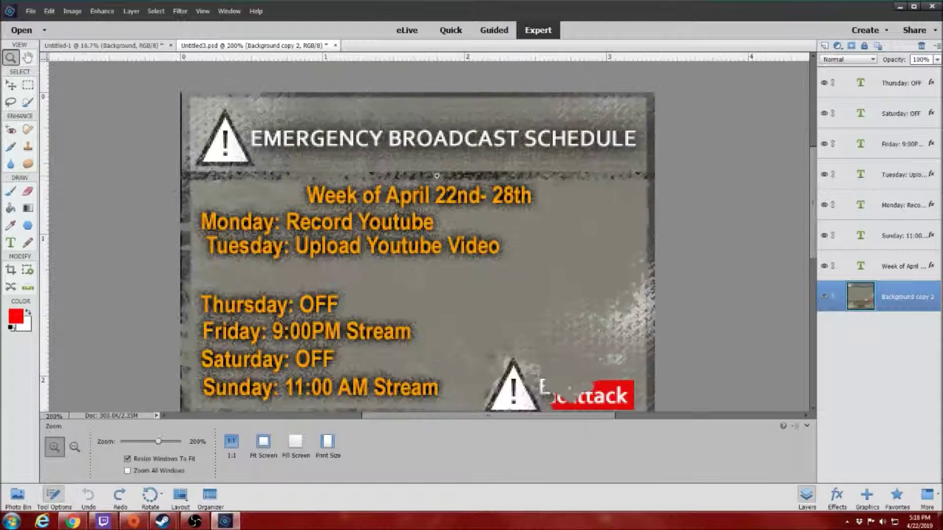
left_click(426, 162)
Examine the enlarged schedule image with the Hand tool, from the Emergency Broadcast Schedule heading down to the footer text
left_click(28, 57)
left_click_drag(379, 166, 436, 86)
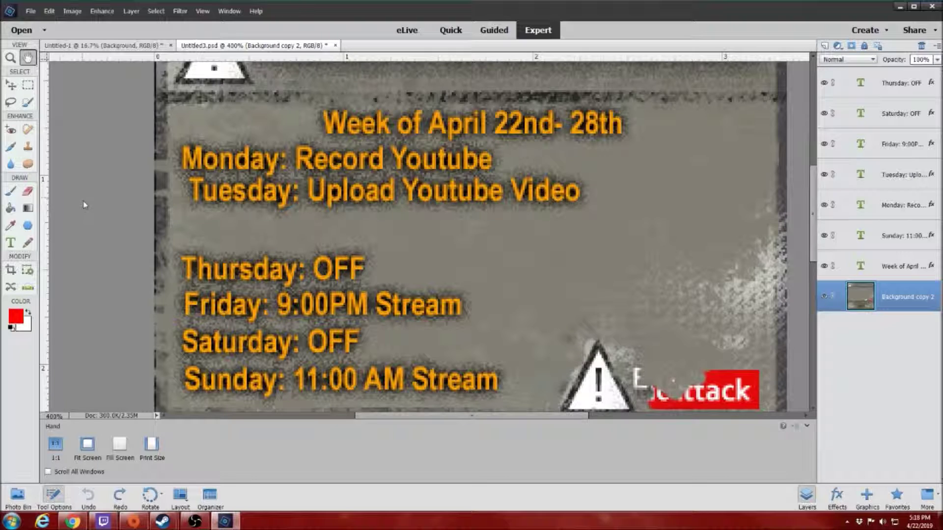
left_click(124, 12)
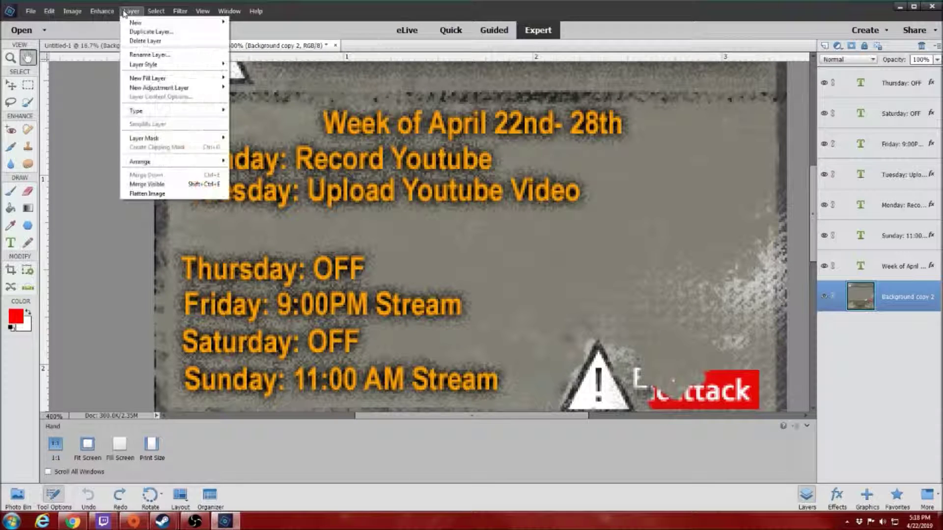
left_click(124, 11)
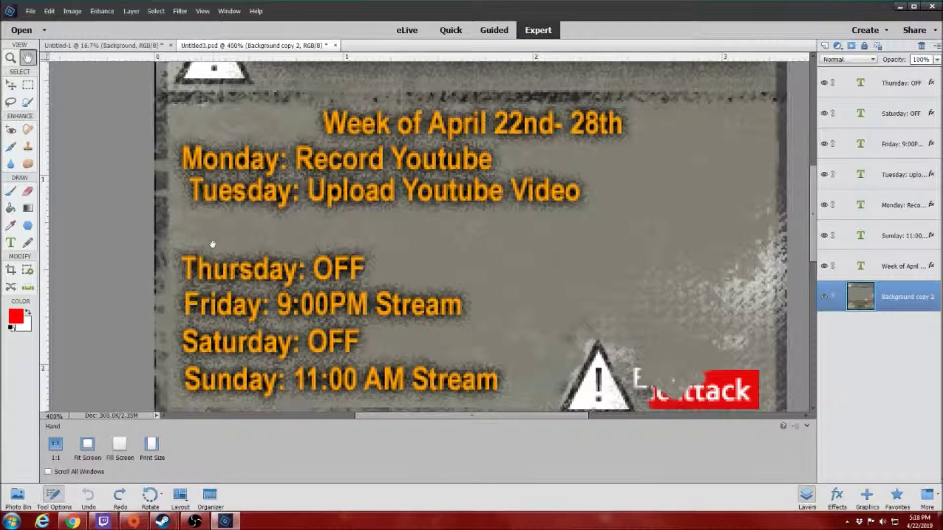
left_click_drag(238, 222, 225, 362)
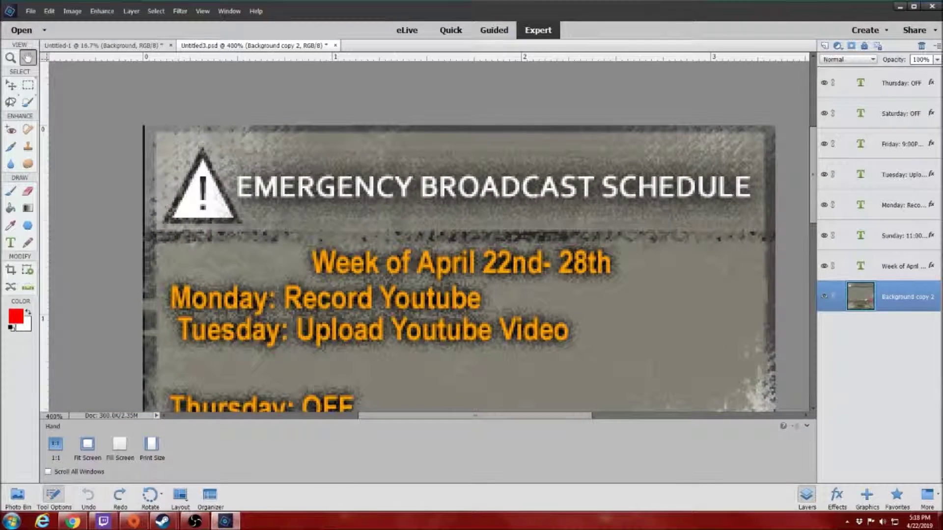
left_click_drag(664, 288, 553, 162)
left_click_drag(407, 374, 473, 195)
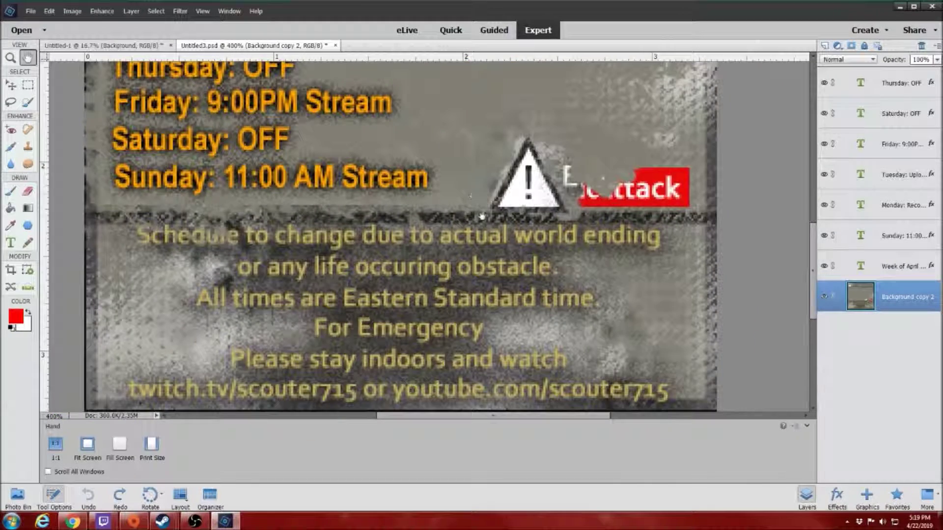